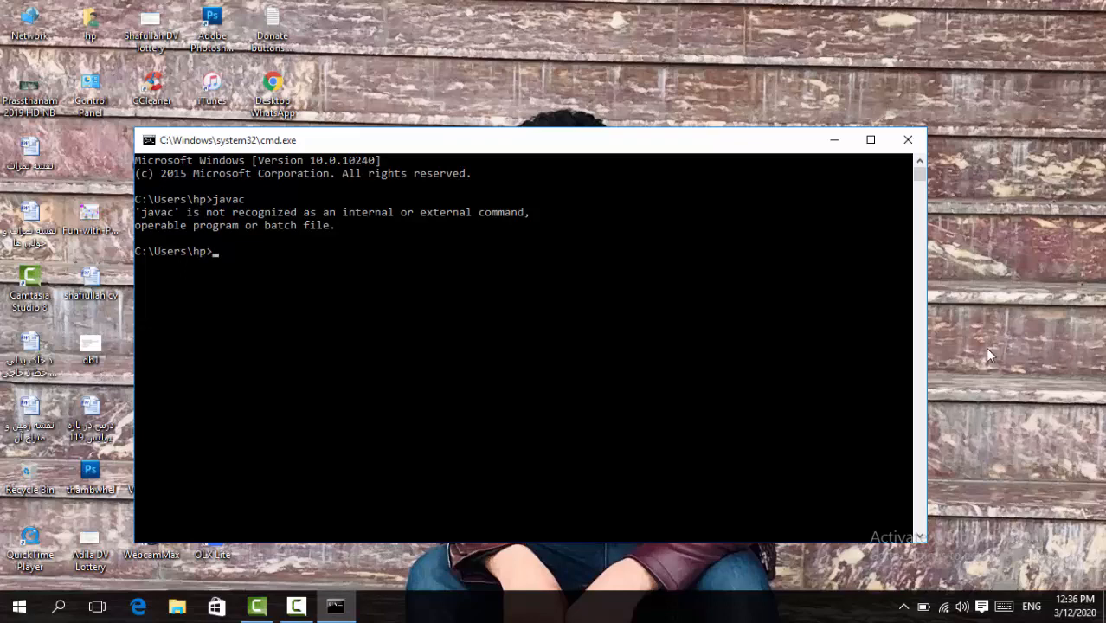
Step: Open the Downloads folder in File Explorer
left_click_drag(585, 141, 643, 124)
key("super+e")
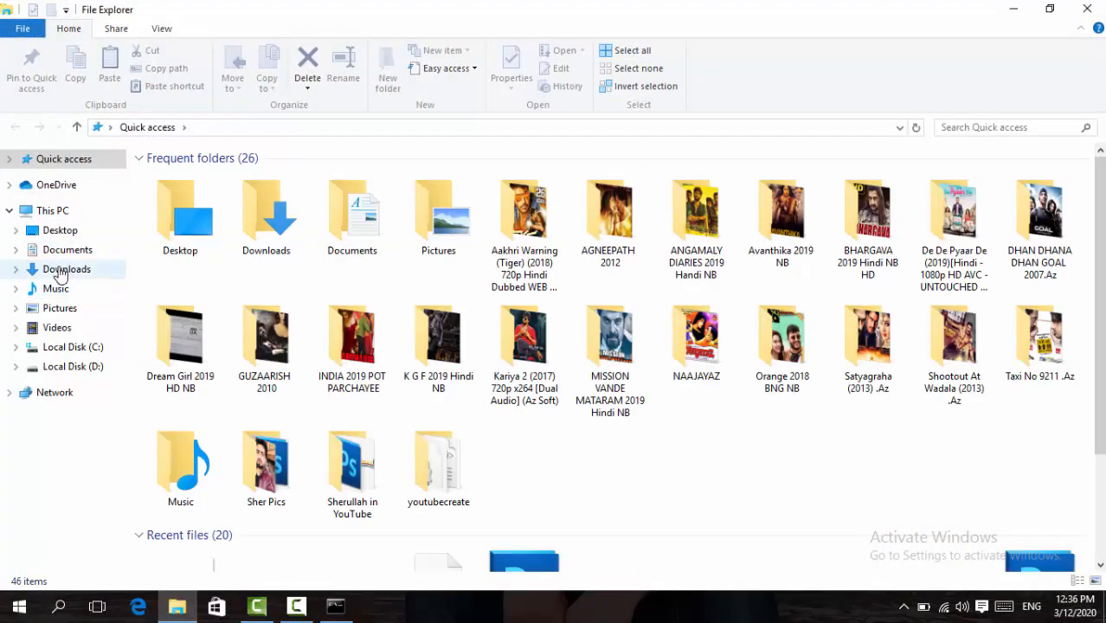
left_click(61, 270)
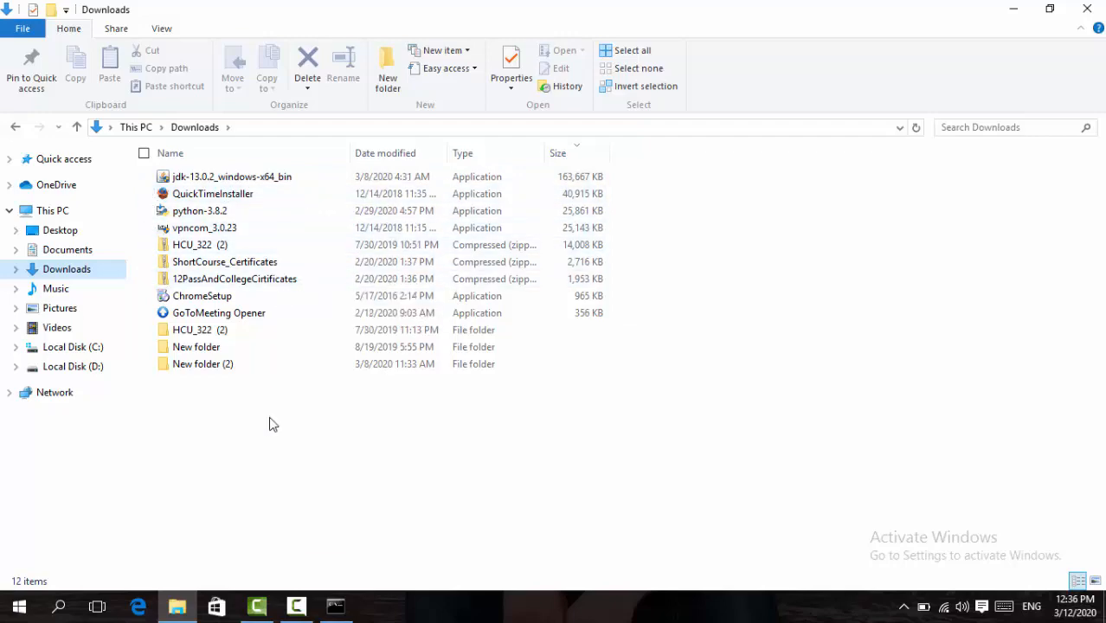
Step: Switch to Google Chrome and go to google.com
left_click(178, 604)
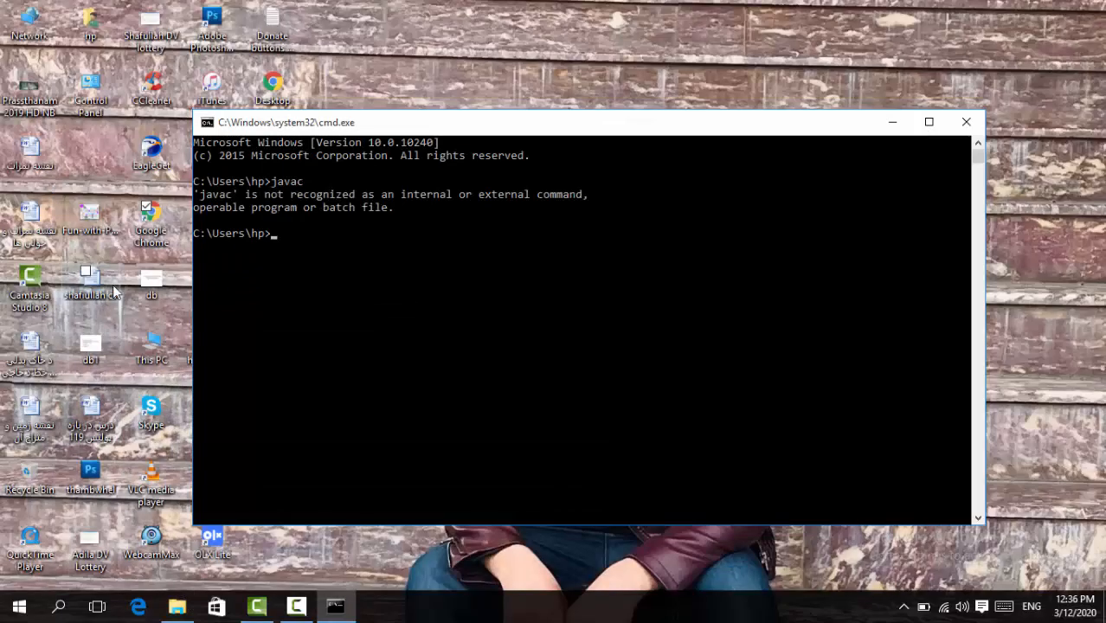
right_click(155, 213)
left_click(131, 220)
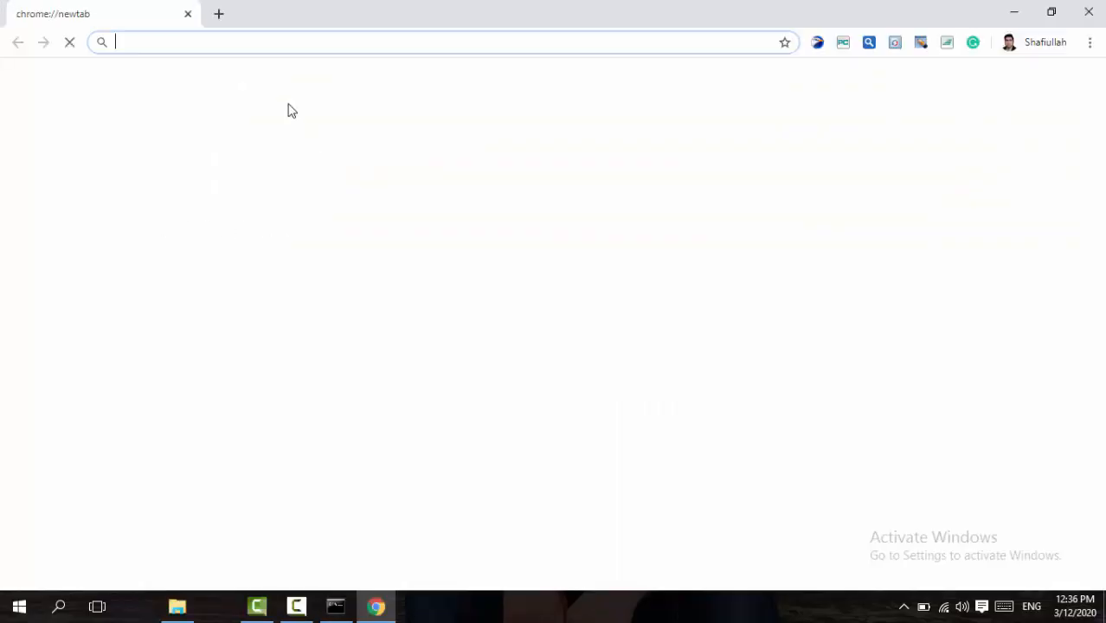
left_click(270, 43)
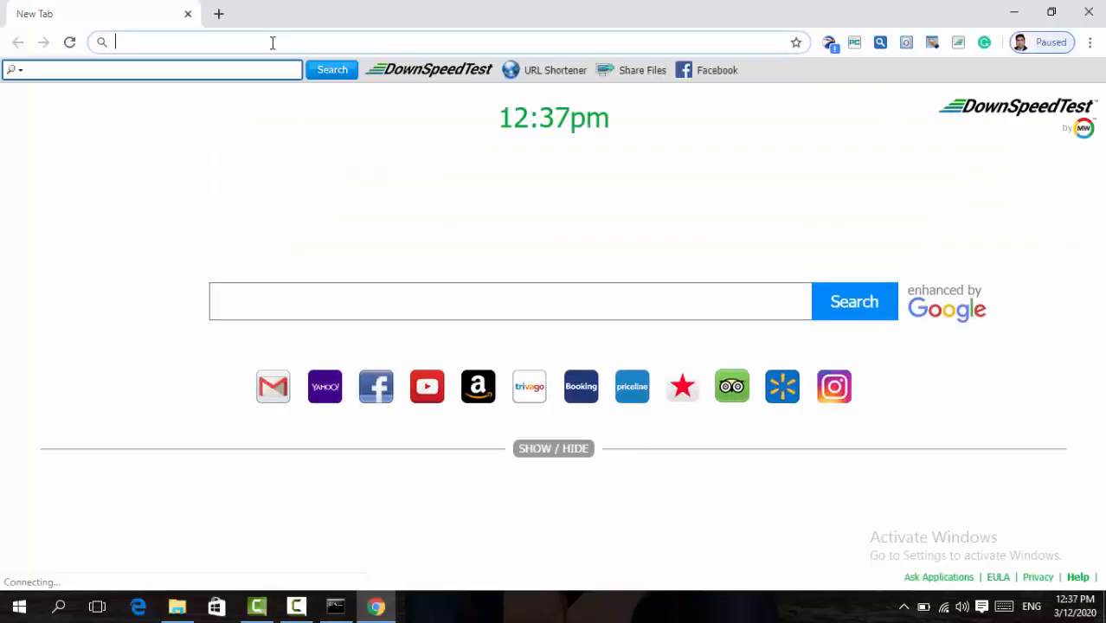
type("google.com")
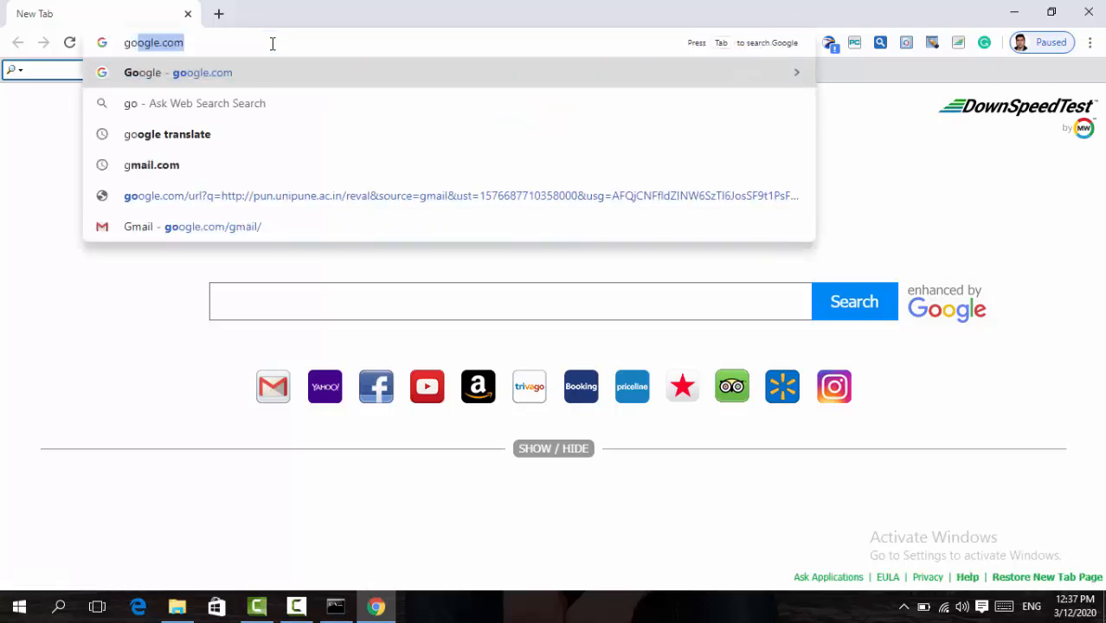
key("Return")
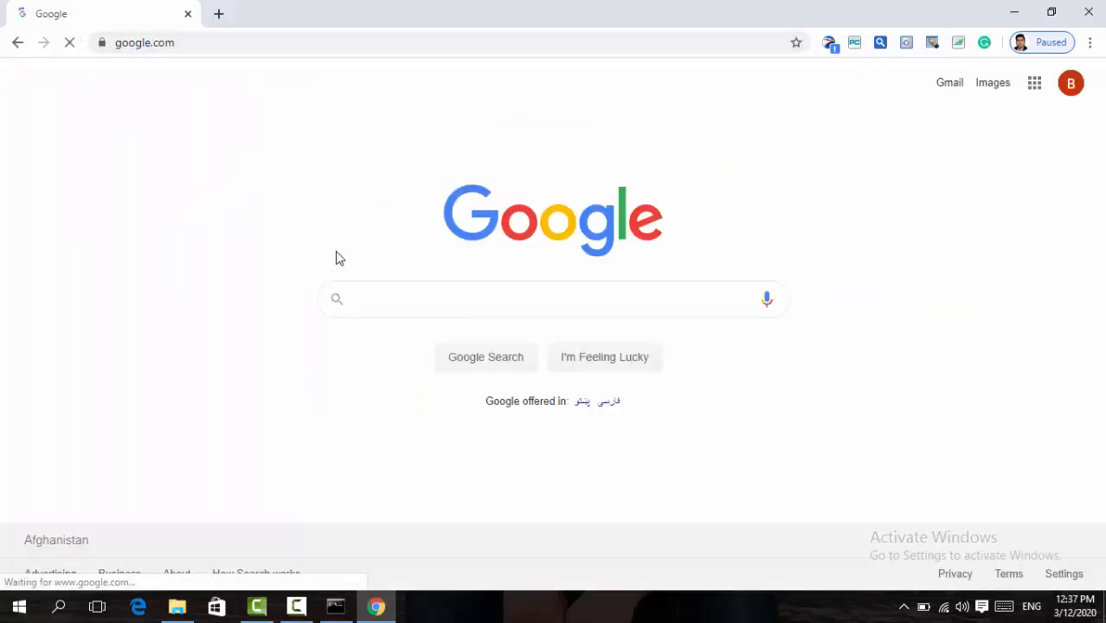
Step: Search Google for "java jdk"
type("ja")
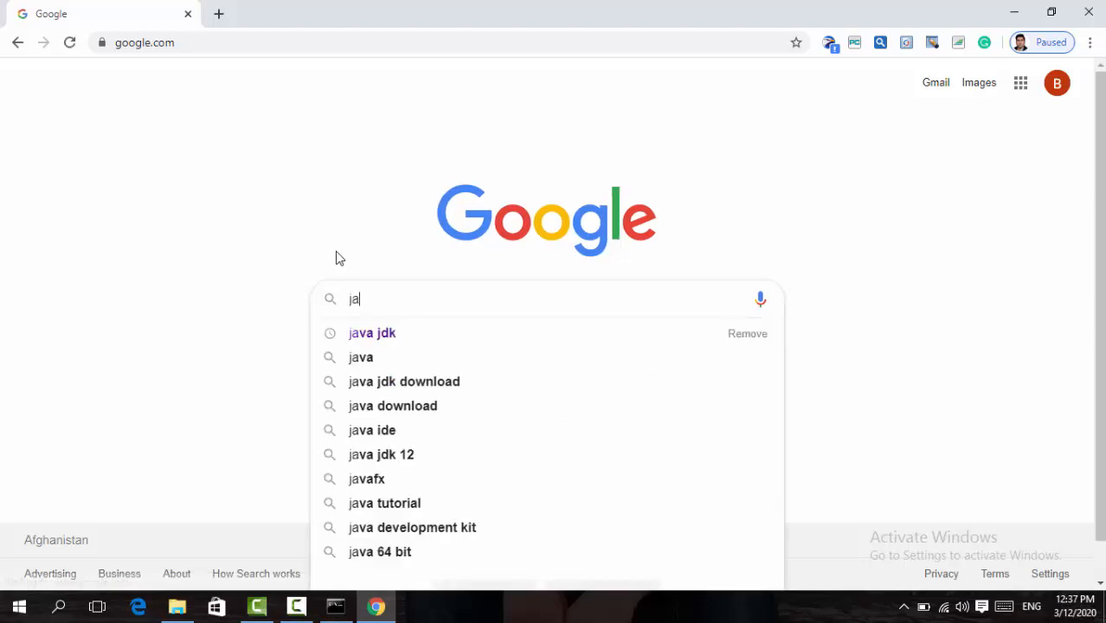
type("a")
key("BackSpace")
type("va jdk")
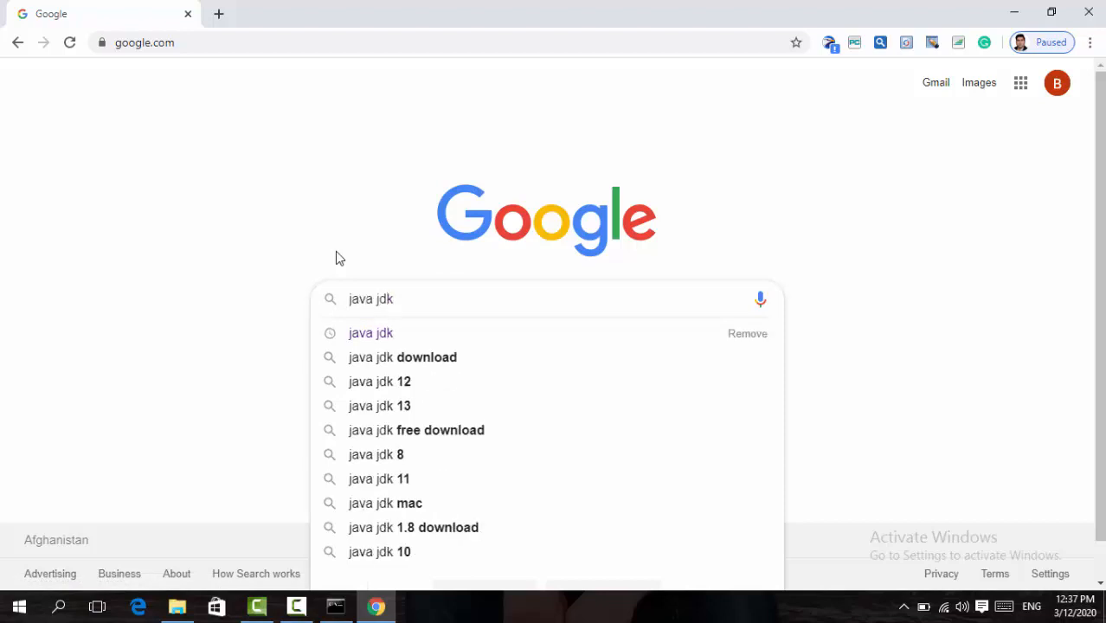
key("Return")
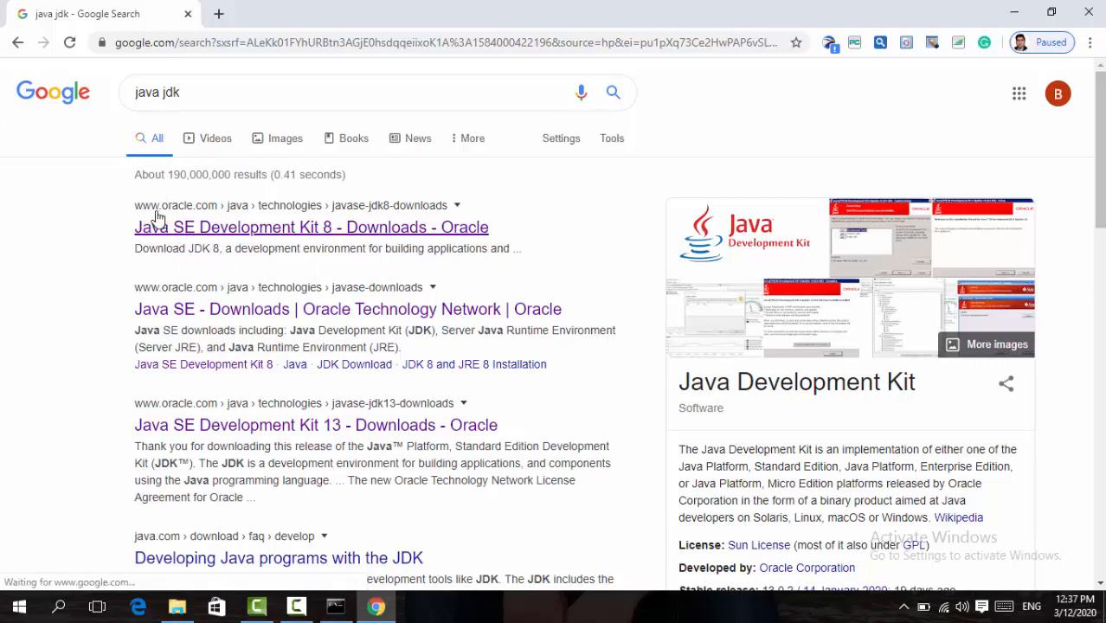
Step: Open Oracle's "Java SE Development Kit 8 - Downloads" search result in a new browser tab and switch to it
right_click(323, 234)
left_click(346, 245)
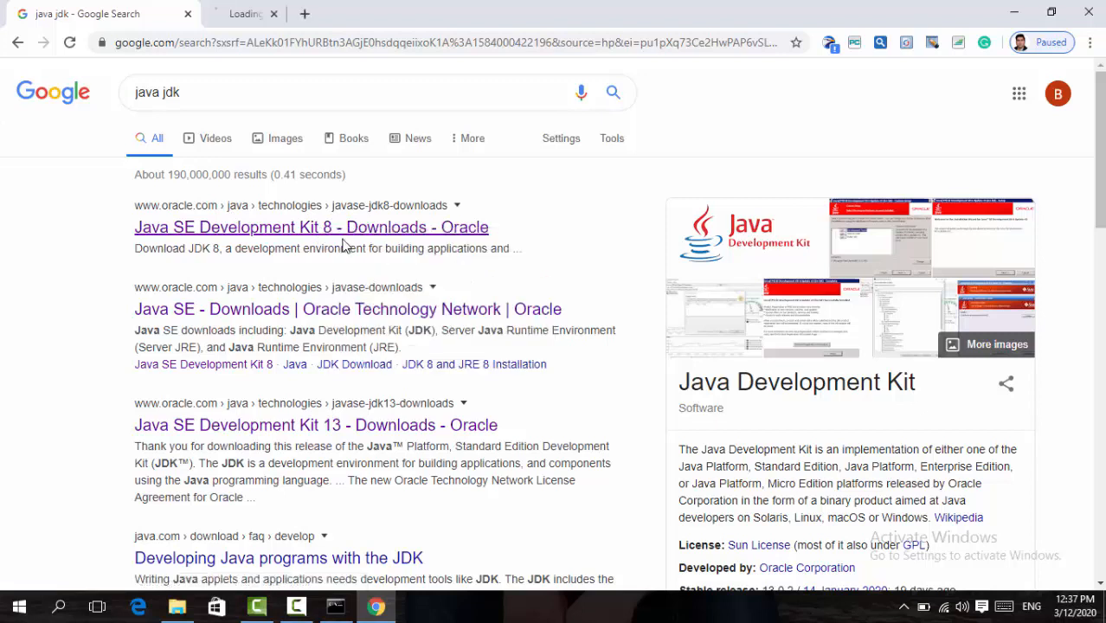
left_click(266, 14)
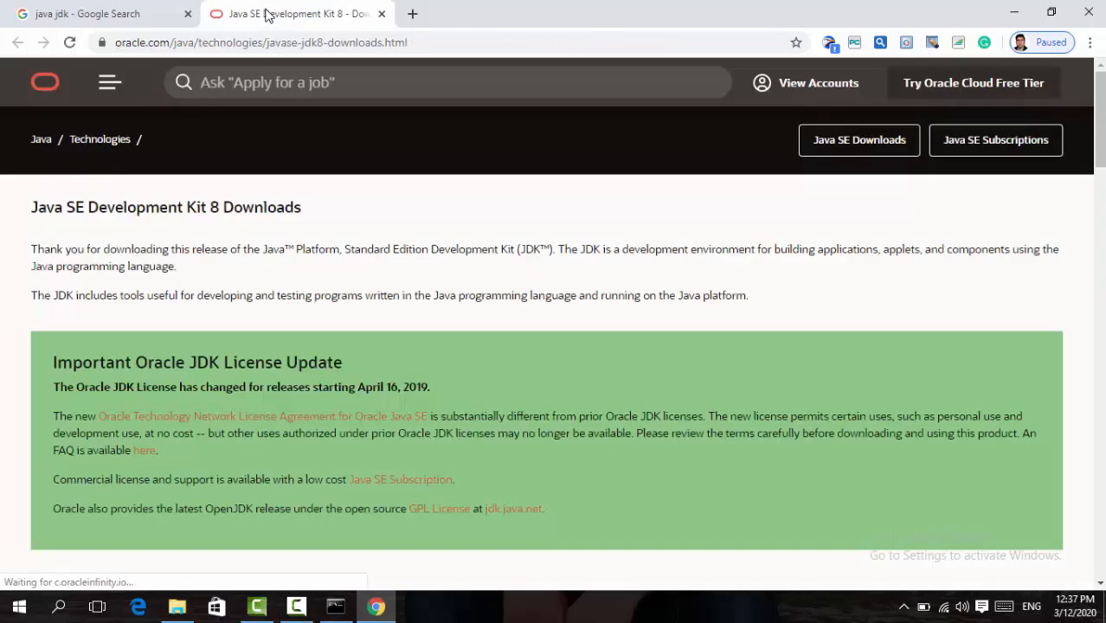
Step: Examine the Java SE Development Kit 8u241 download table, from the Linux packages through macOS and Solaris to the Windows installers
scroll(303, 203, "down", 2)
scroll(302, 203, "down", 5)
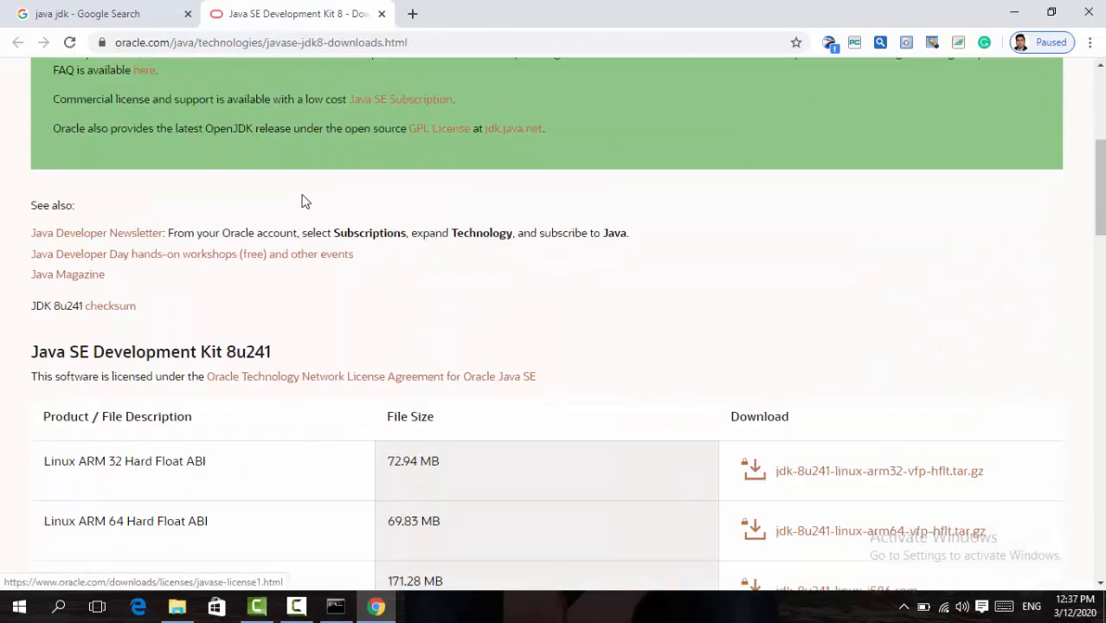
scroll(183, 234, "down", 1)
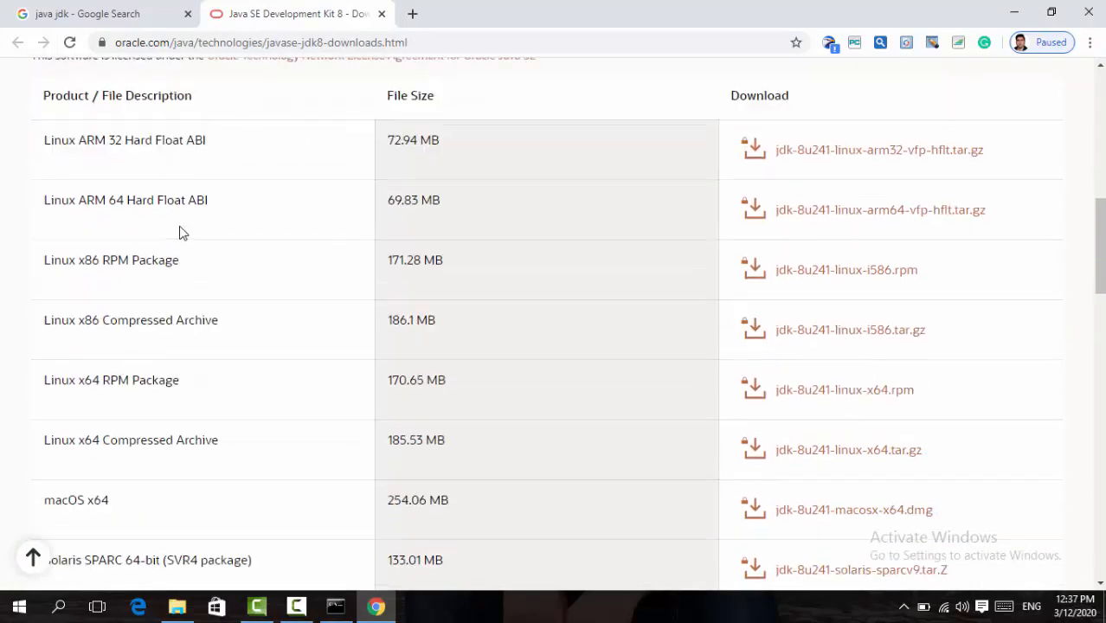
scroll(143, 203, "up", 1)
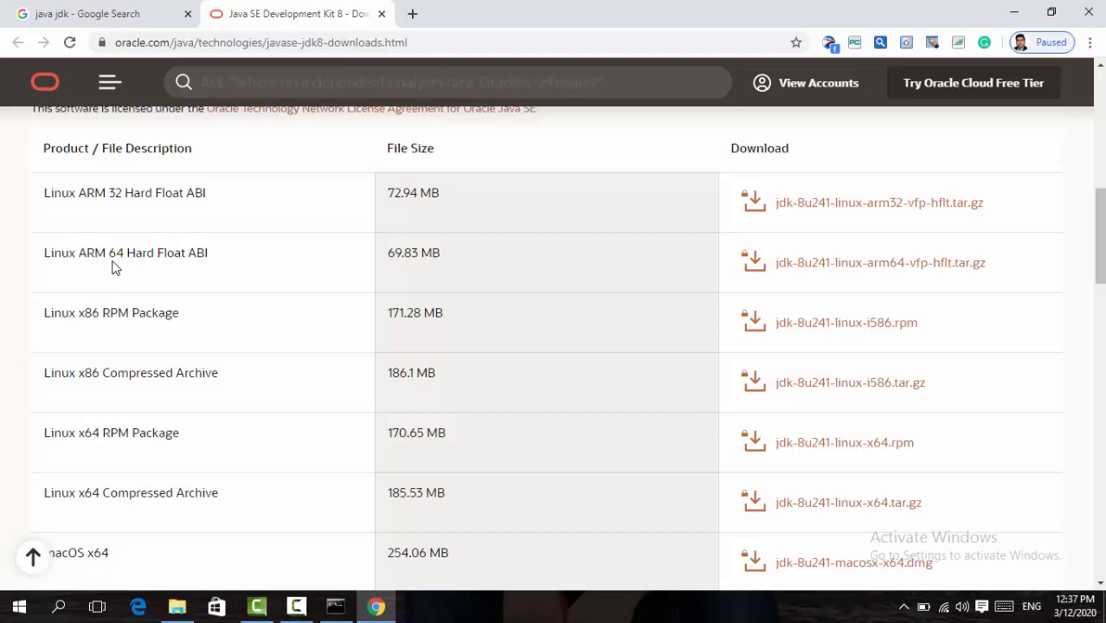
scroll(261, 265, "down", 1)
scroll(206, 265, "down", 2)
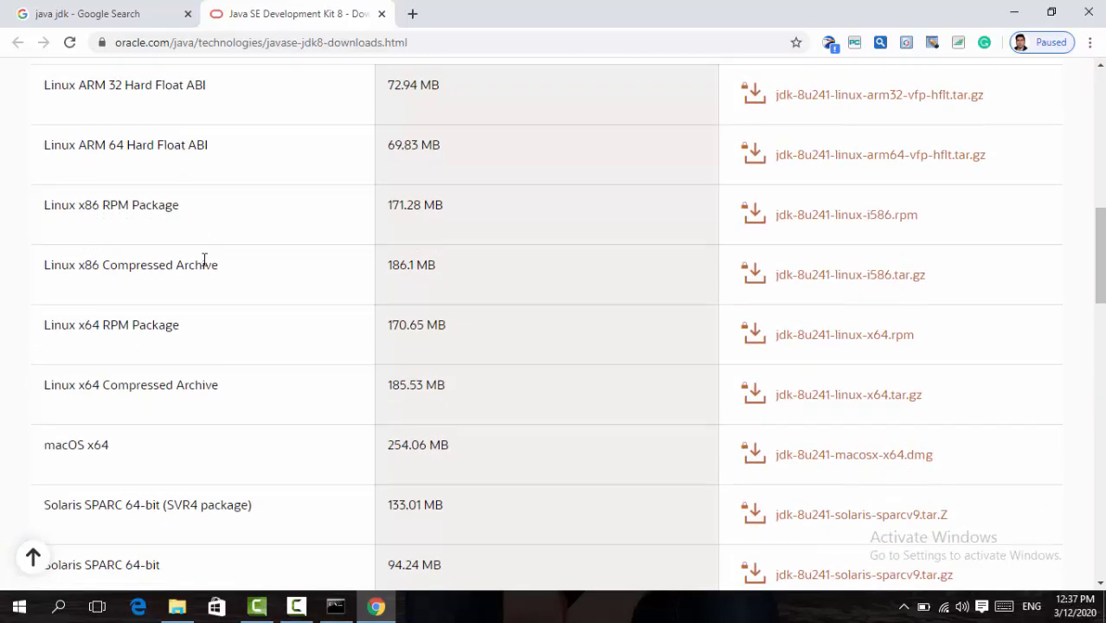
scroll(110, 331, "down", 1)
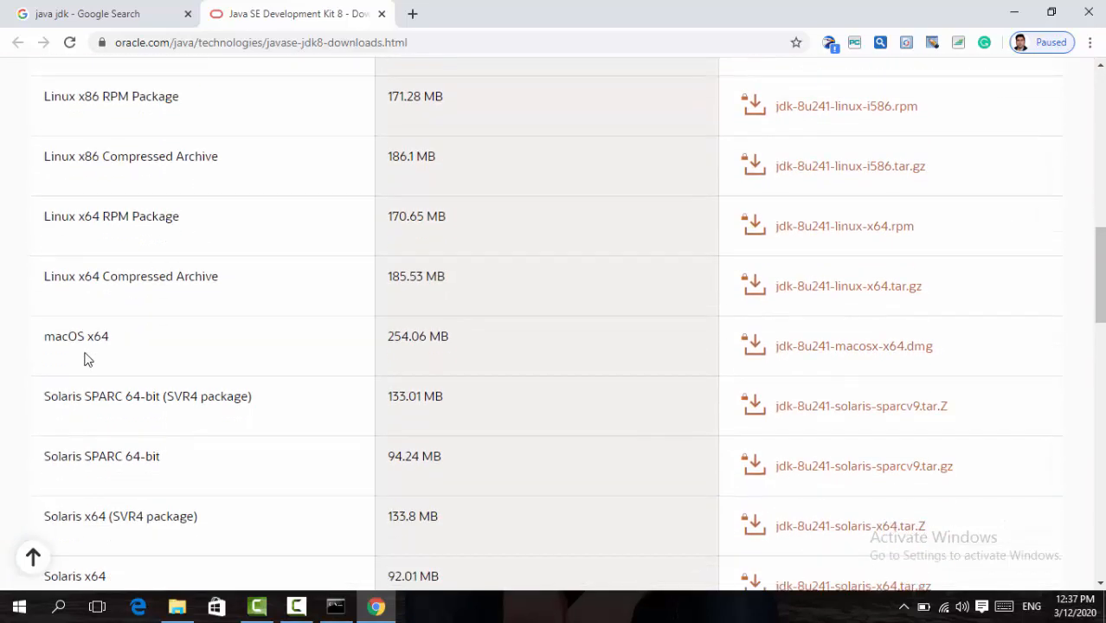
scroll(82, 340, "down", 2)
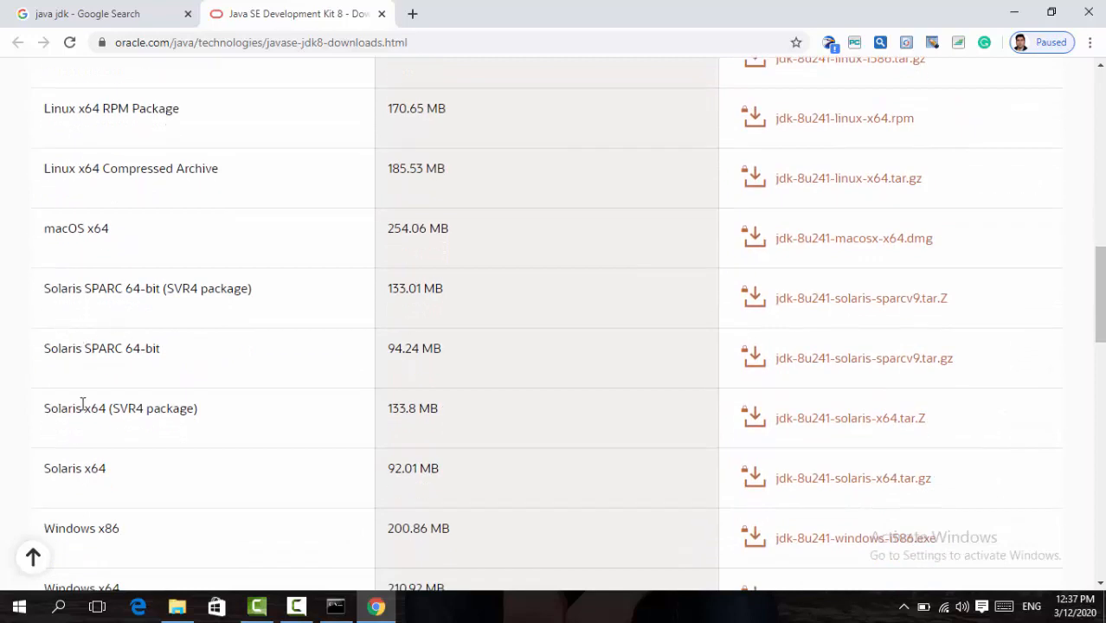
scroll(90, 398, "down", 3)
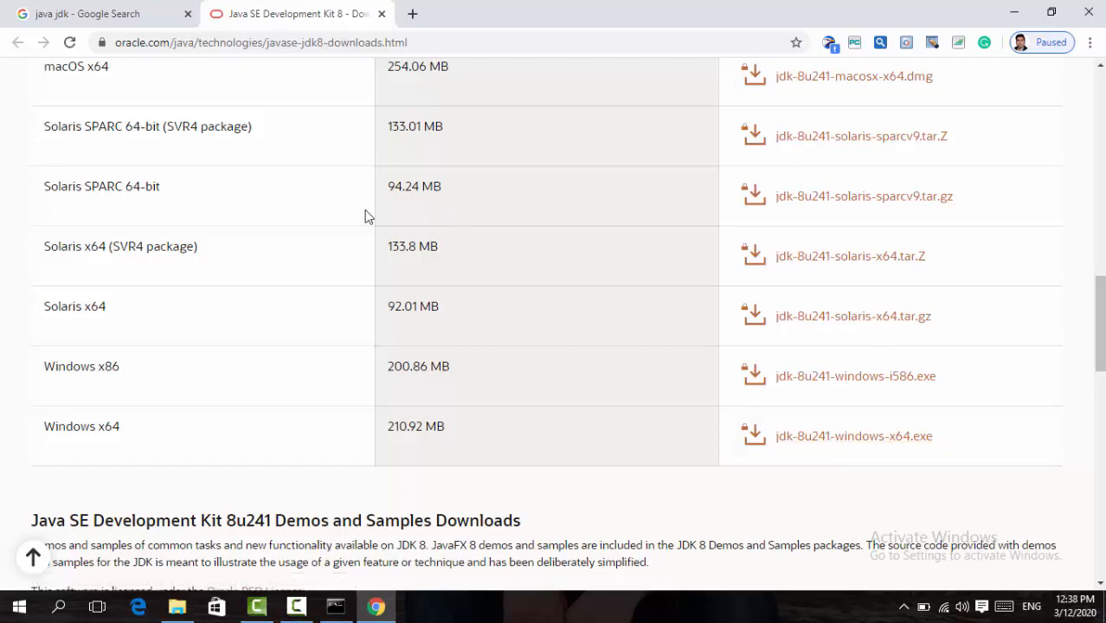
Step: Switch to File Explorer and run the jdk-13.0.2_windows-x64_bin installer from Downloads, bringing its setup wizard to the front
left_click(1012, 17)
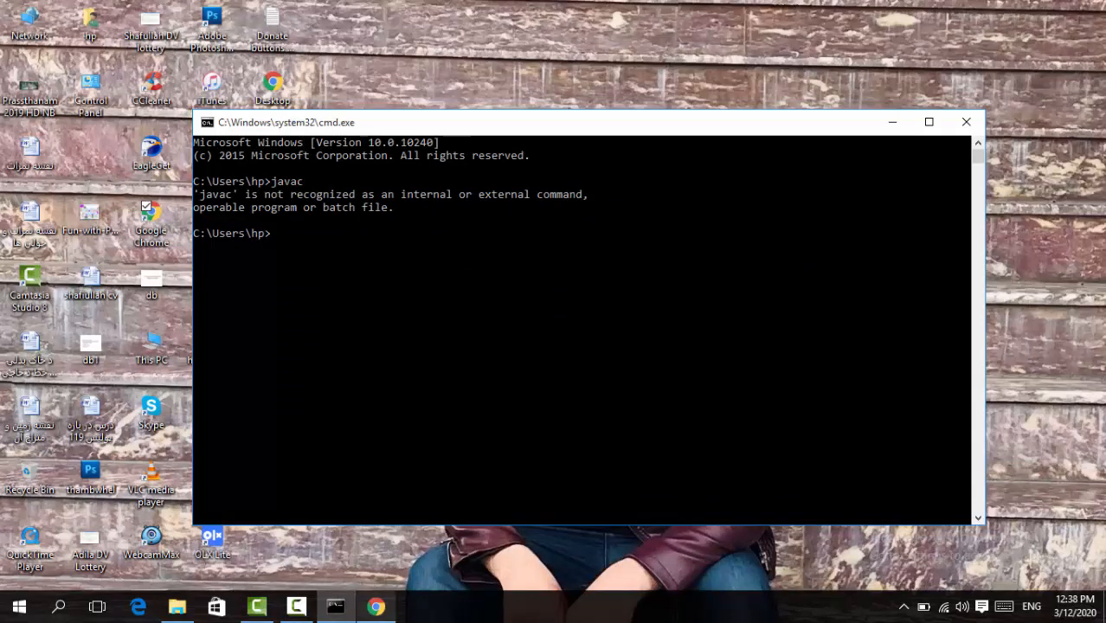
left_click(176, 606)
right_click(167, 180)
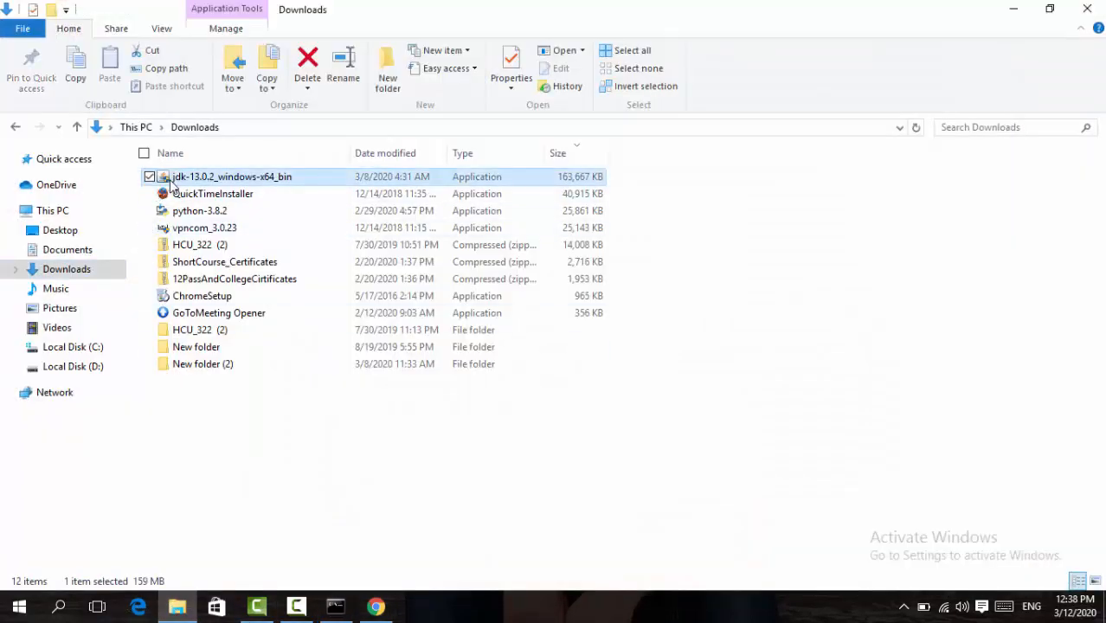
left_click(154, 195)
key("Return")
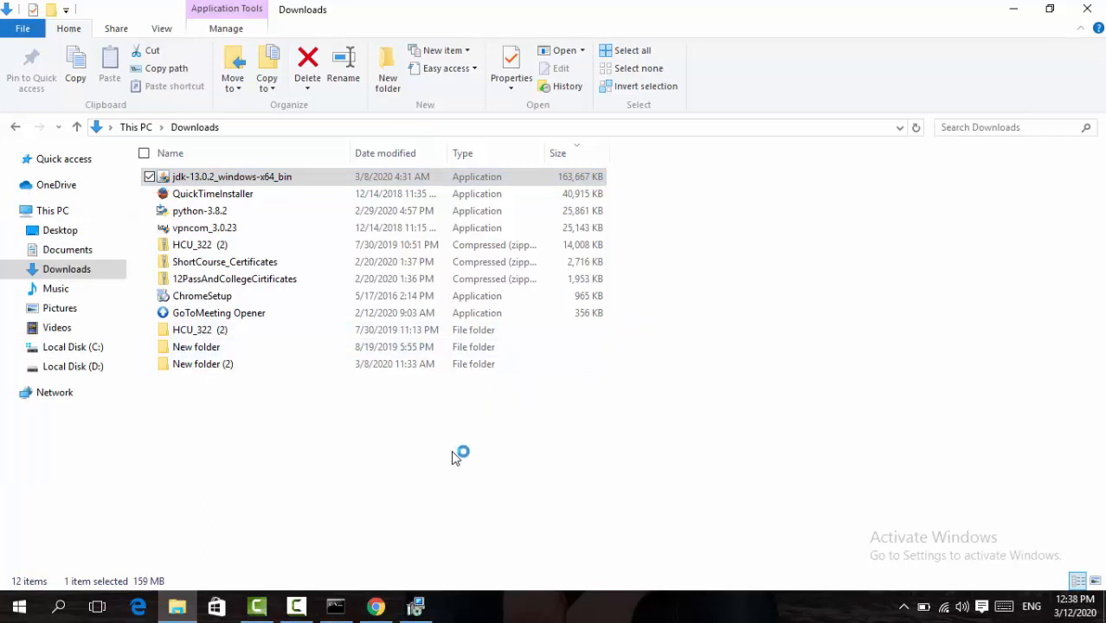
left_click(419, 611)
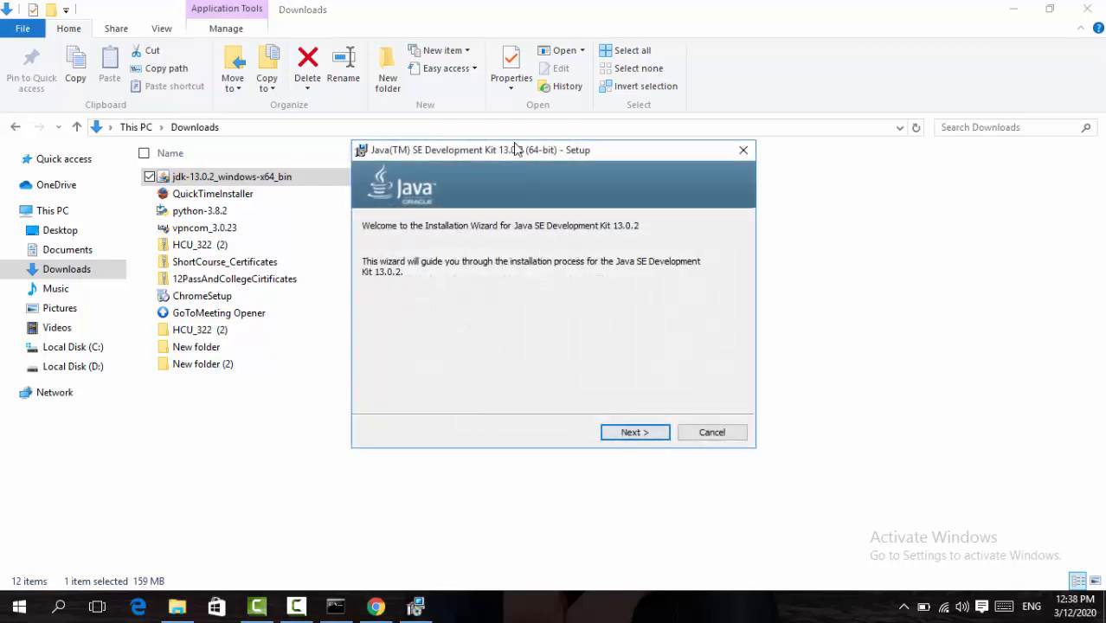
Step: Install Java SE Development Kit 13.0.2 in the default folder C:\Program Files\Java\jdk-13.0.2\ and close the finished wizard
left_click_drag(516, 149, 467, 118)
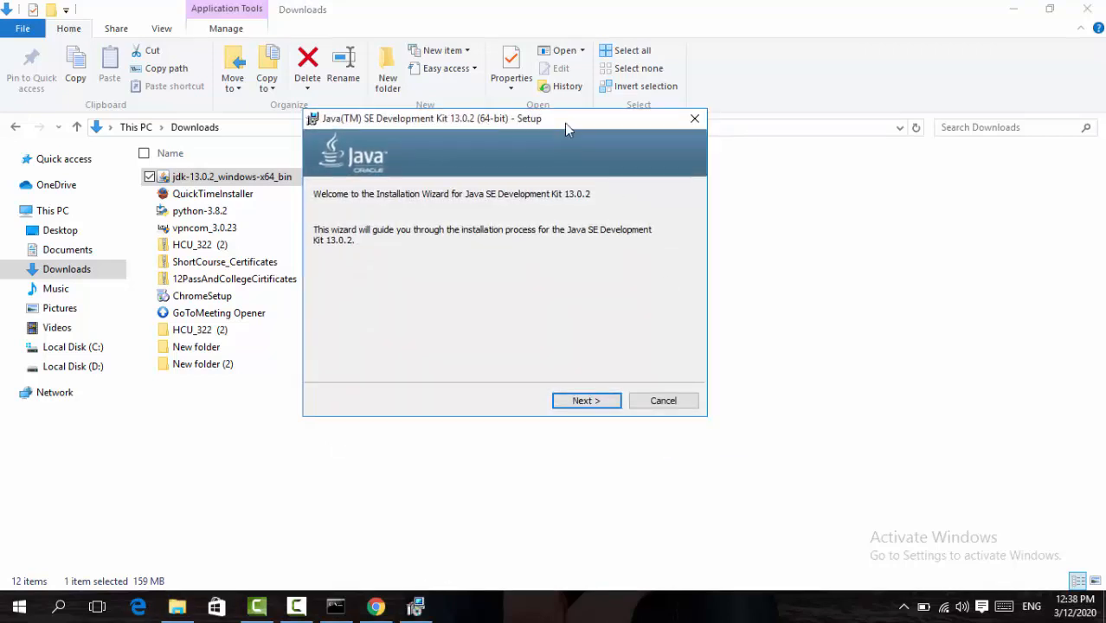
left_click_drag(564, 123, 647, 112)
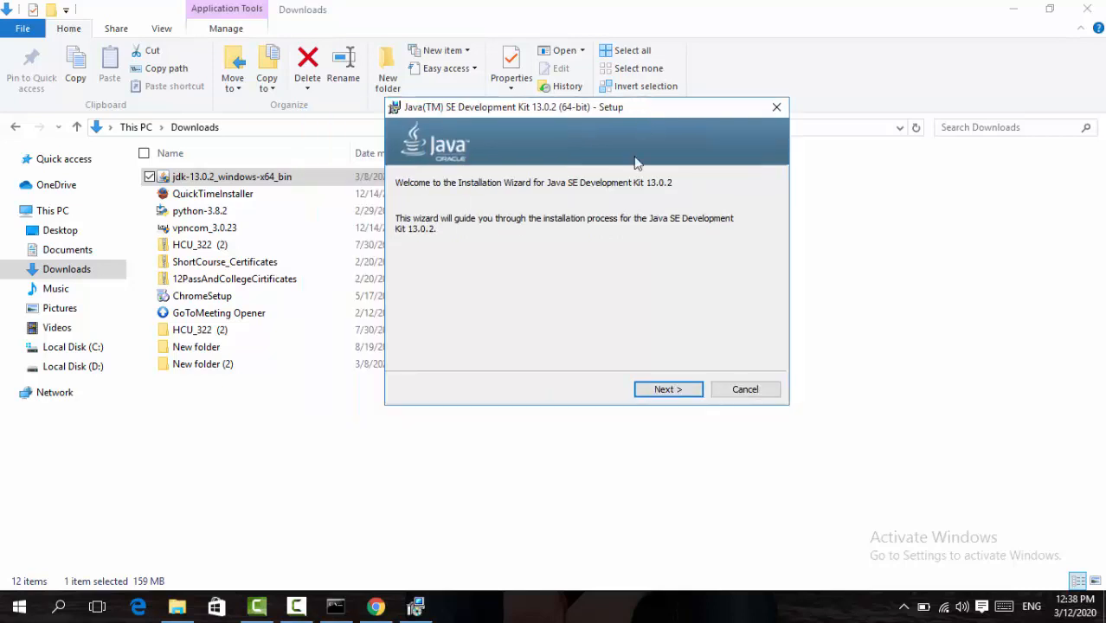
left_click(666, 391)
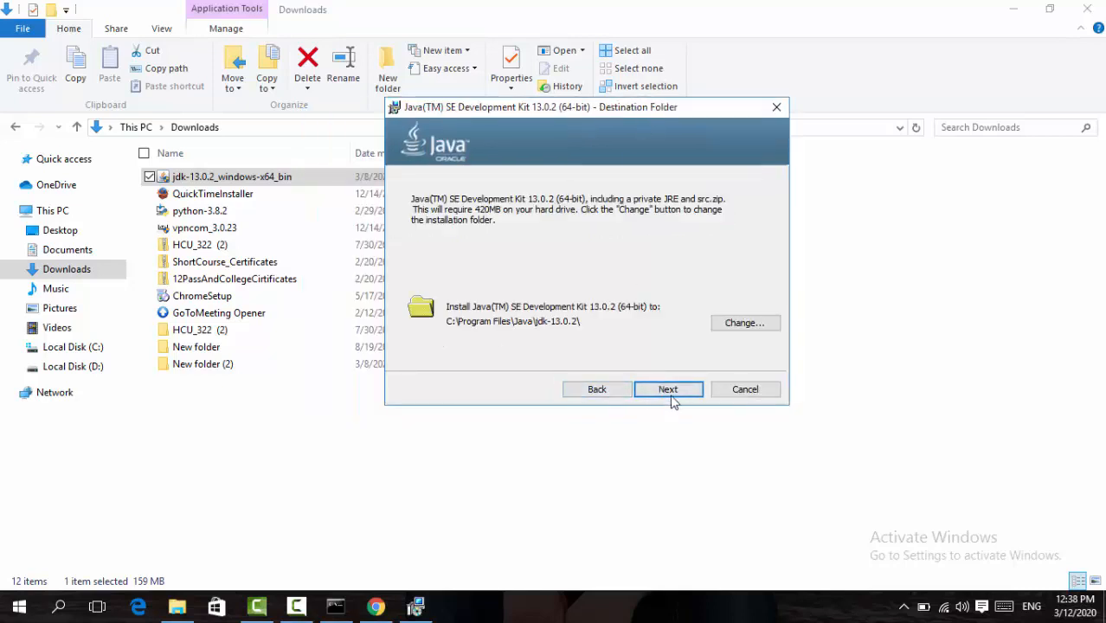
left_click(668, 392)
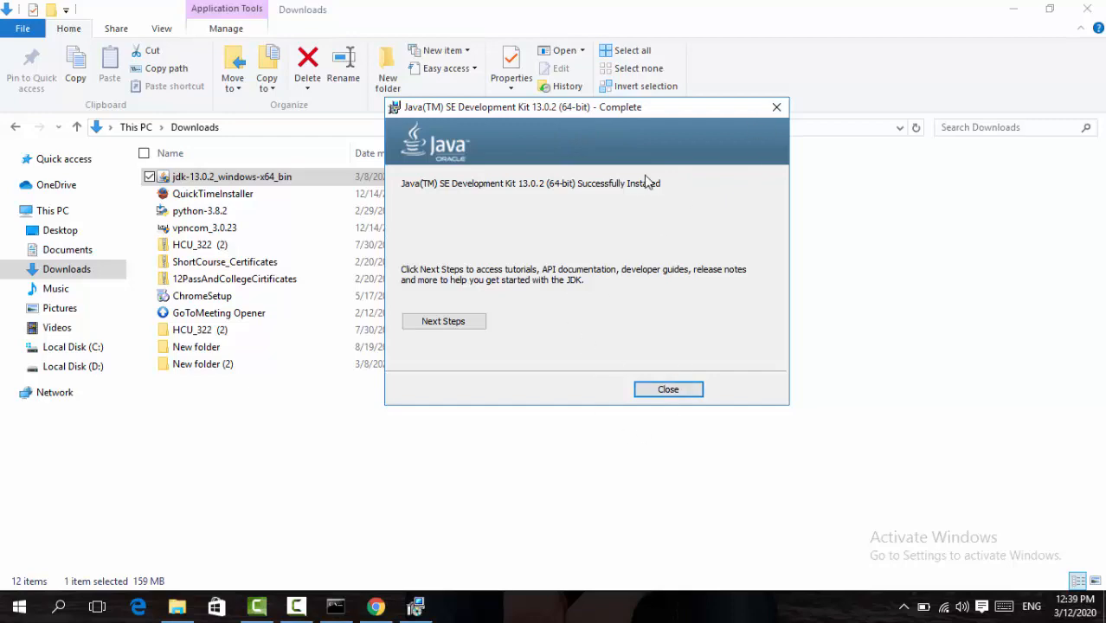
left_click(668, 389)
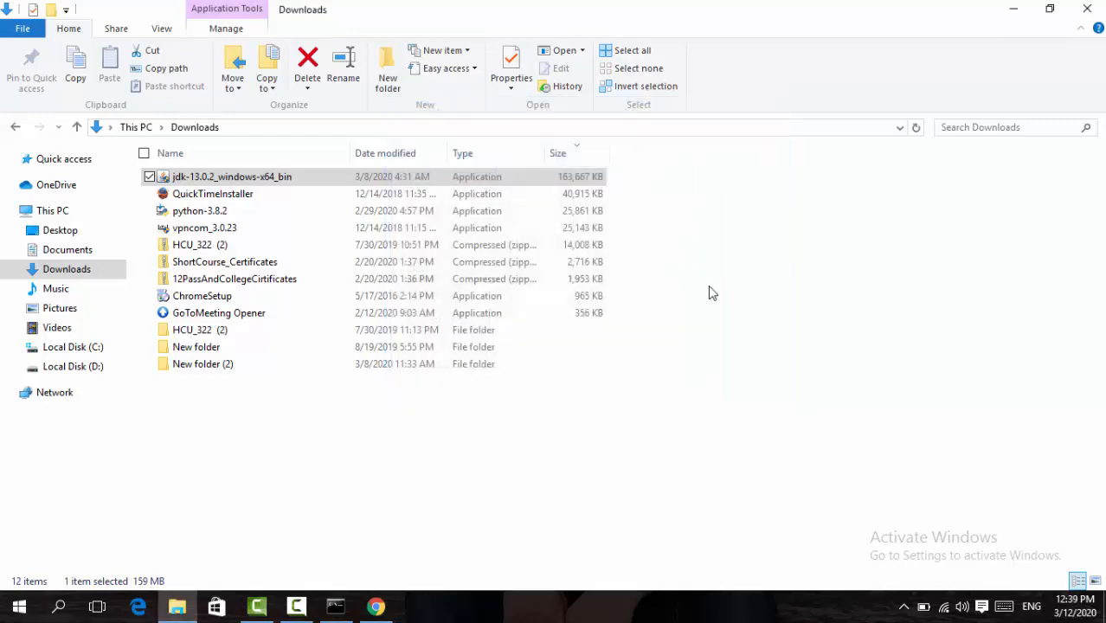
Step: Close File Explorer and run the javac command in the Command Prompt
left_click(1013, 9)
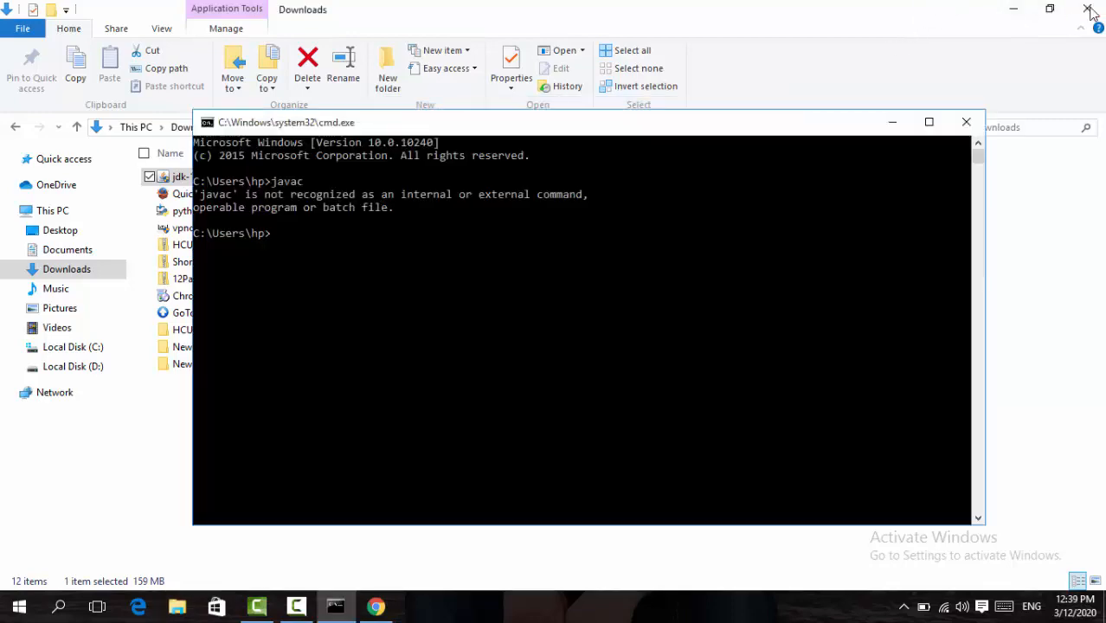
left_click(467, 259)
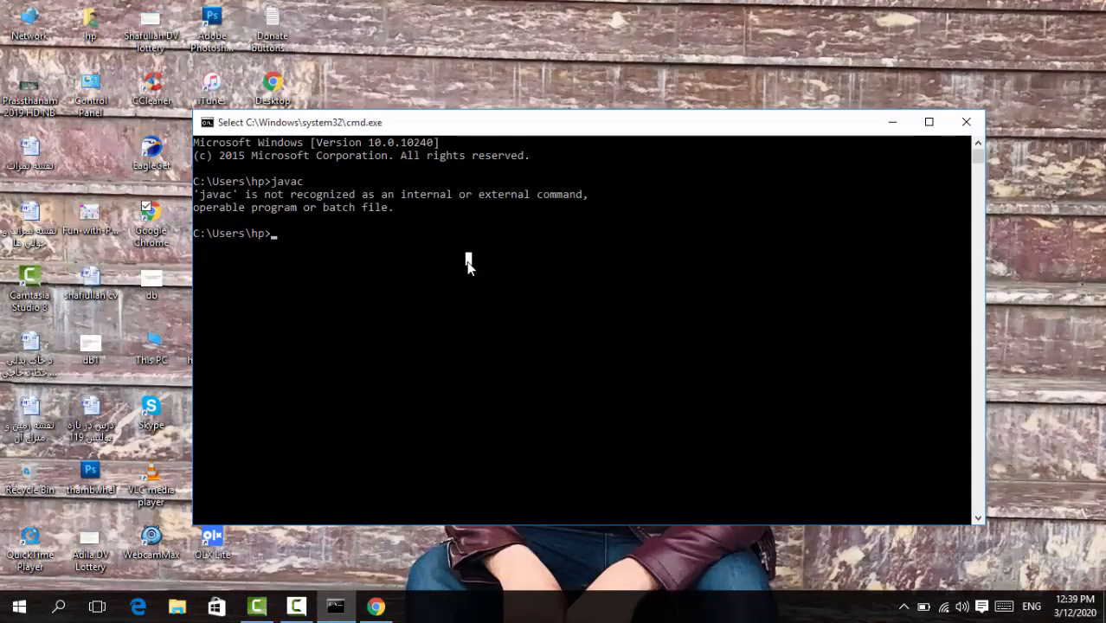
type("javac")
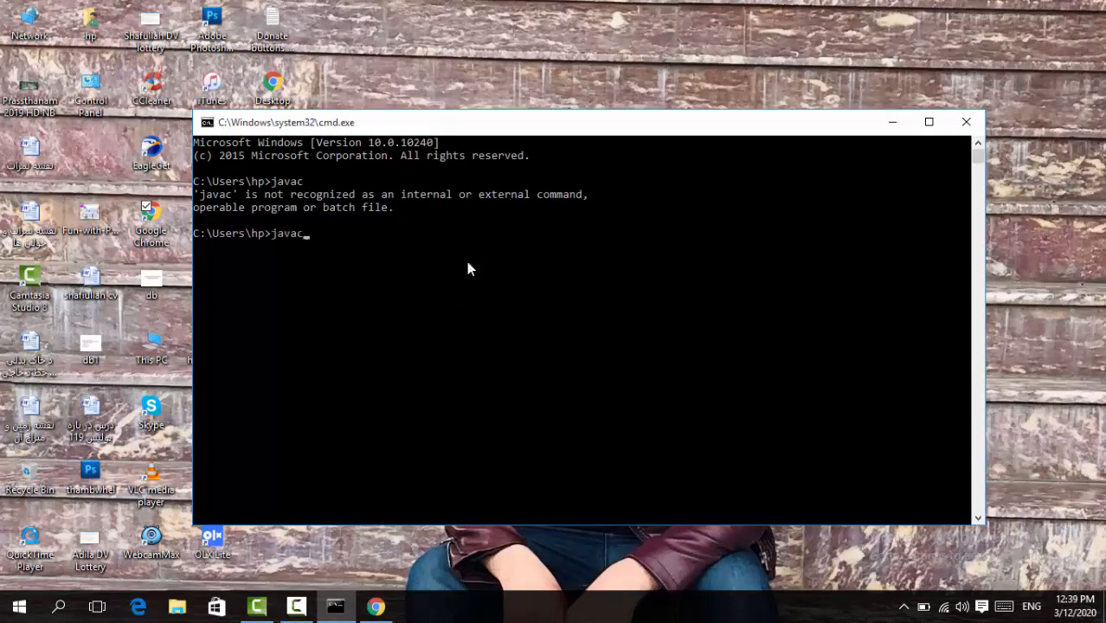
key("Return")
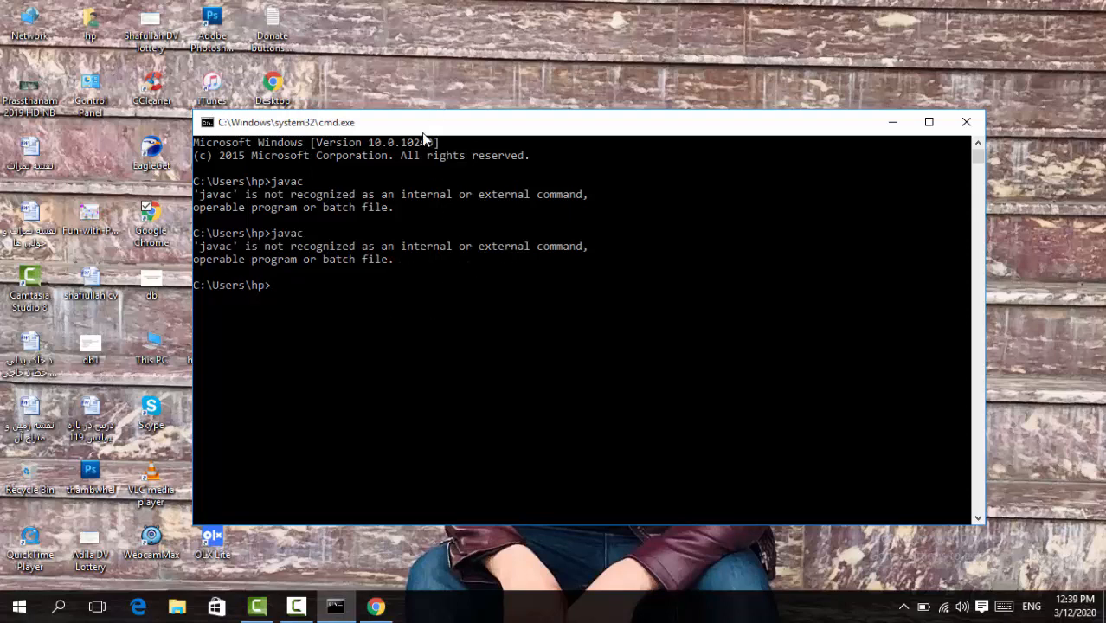
left_click_drag(426, 132, 457, 102)
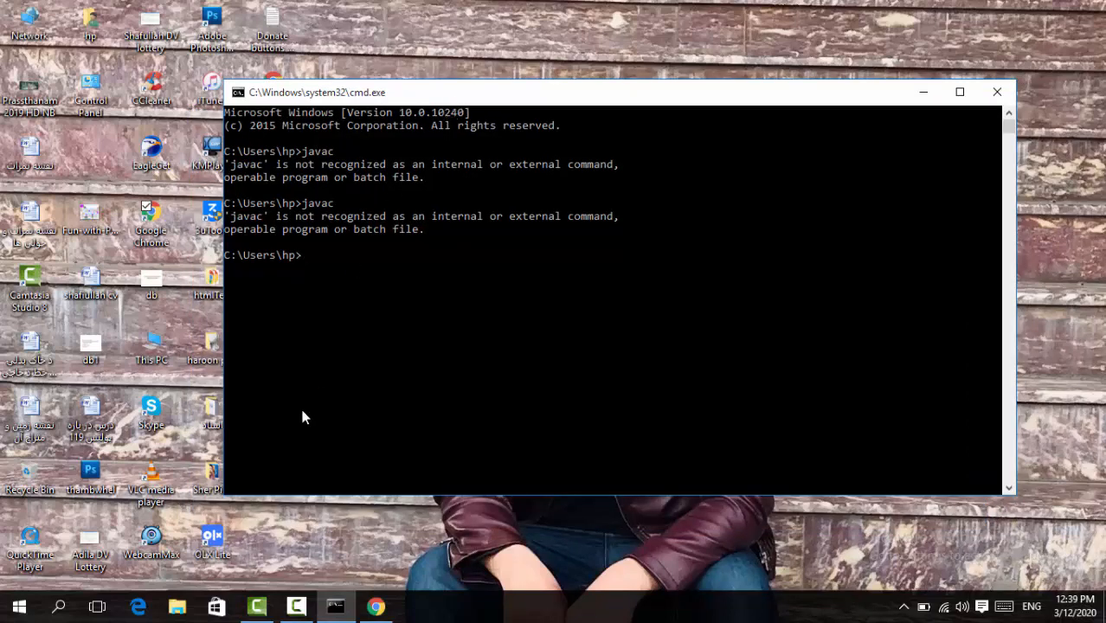
Step: Open File Explorer and browse to the folder C:\Program Files\Java\jdk-13.0.2\bin
key("super+e")
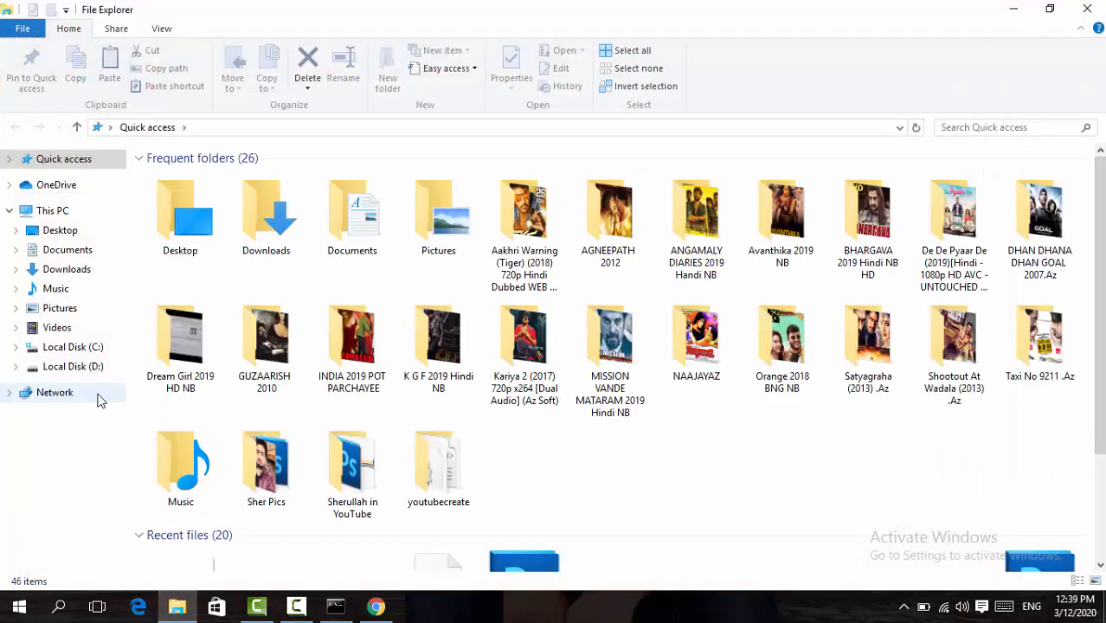
left_click(75, 350)
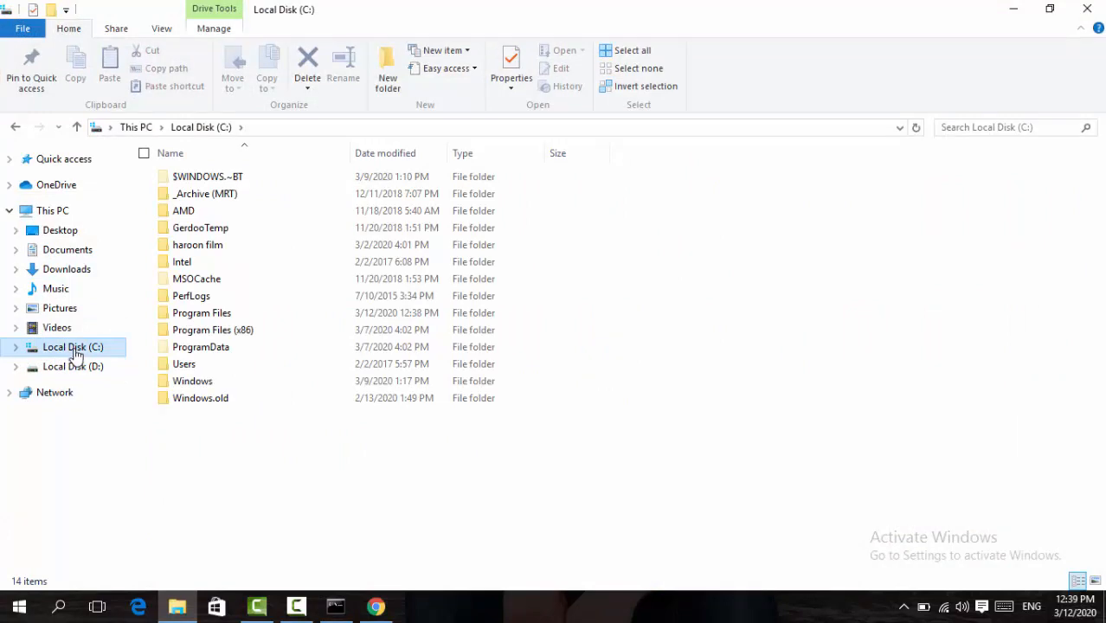
double_click(196, 322)
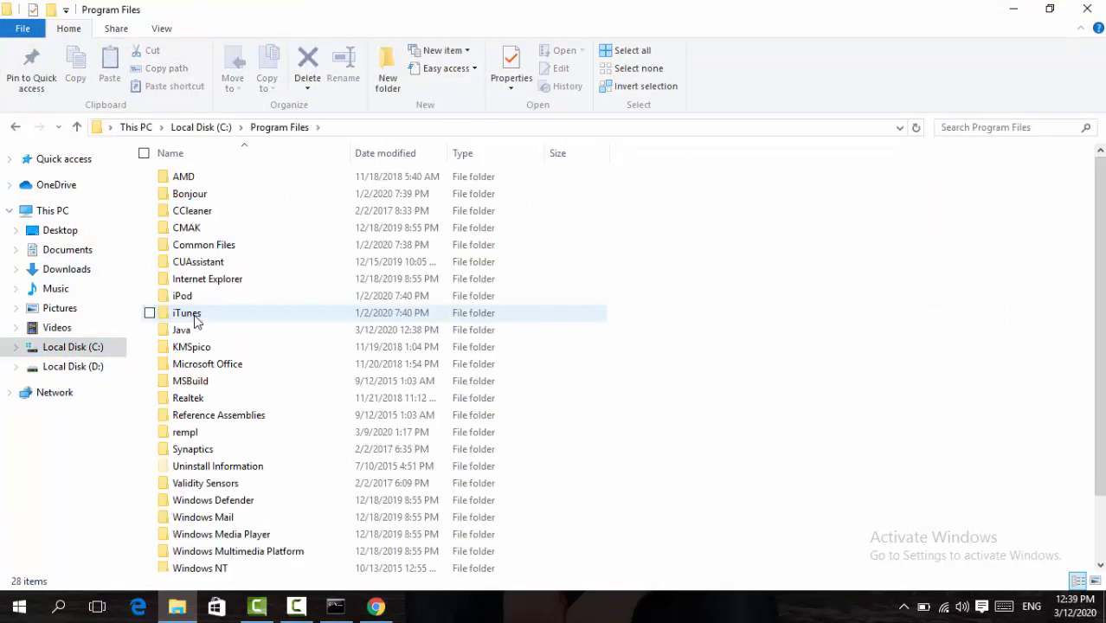
double_click(179, 334)
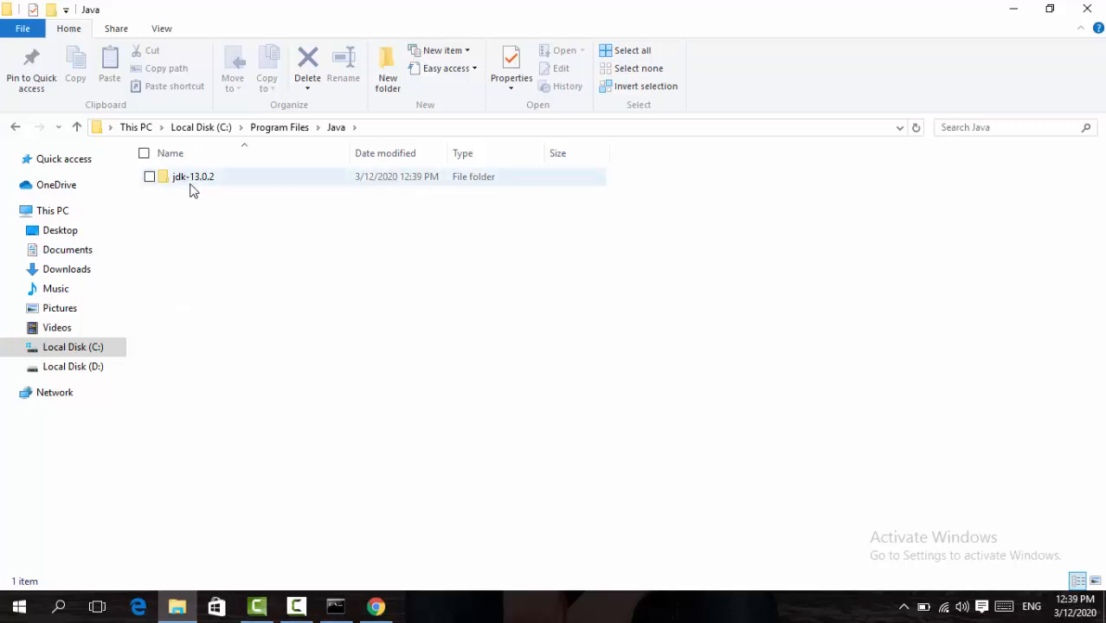
right_click(188, 185)
left_click(159, 194)
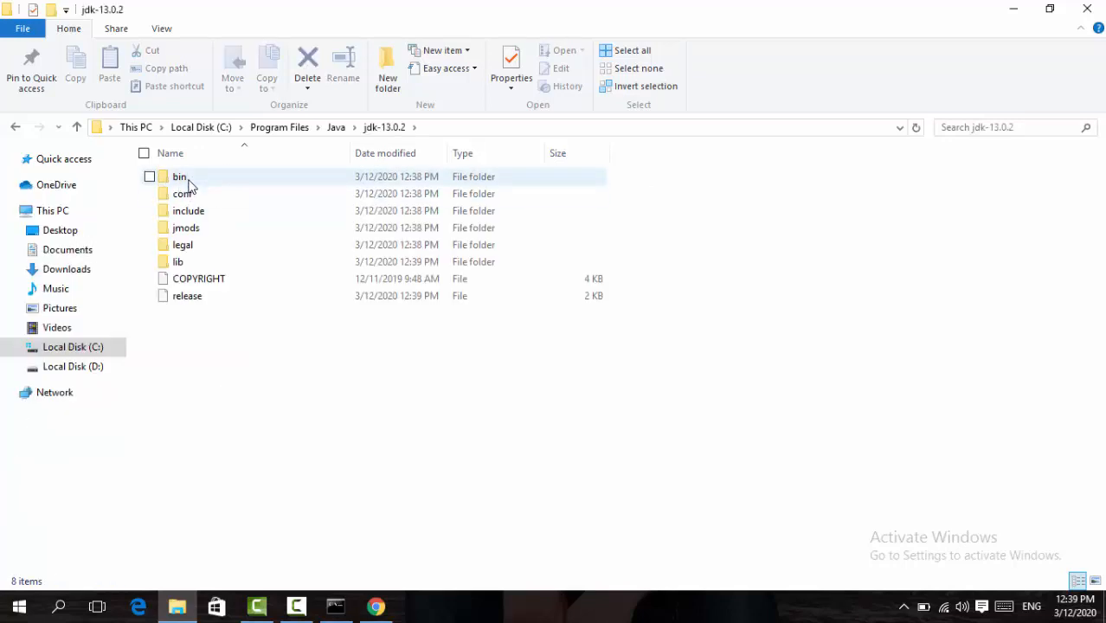
right_click(188, 182)
mouse_move(116, 199)
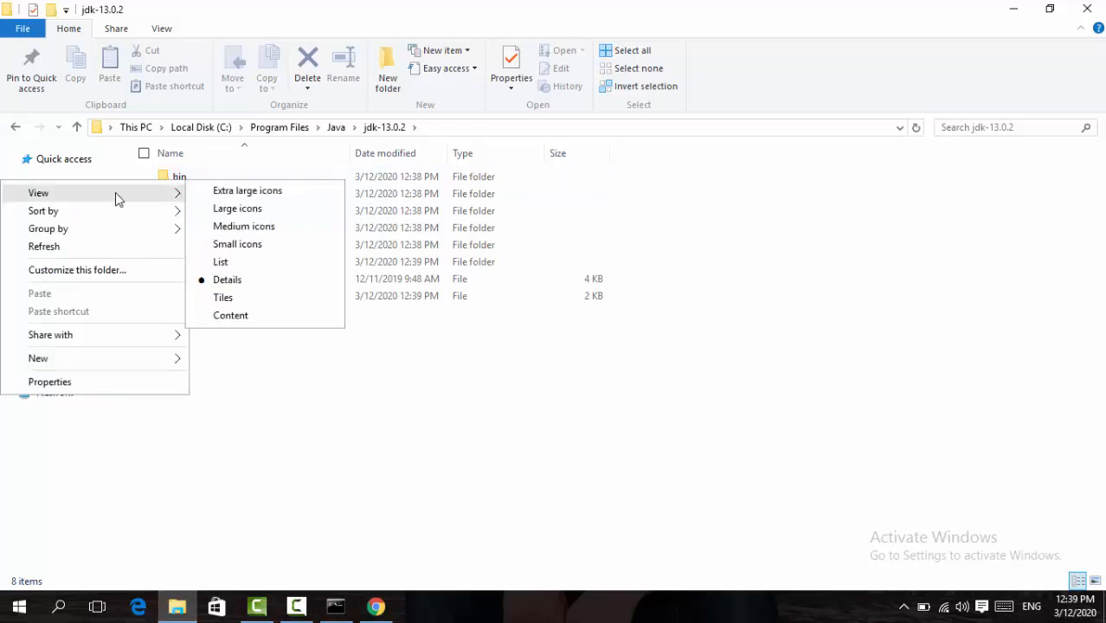
left_click(162, 179)
right_click(161, 182)
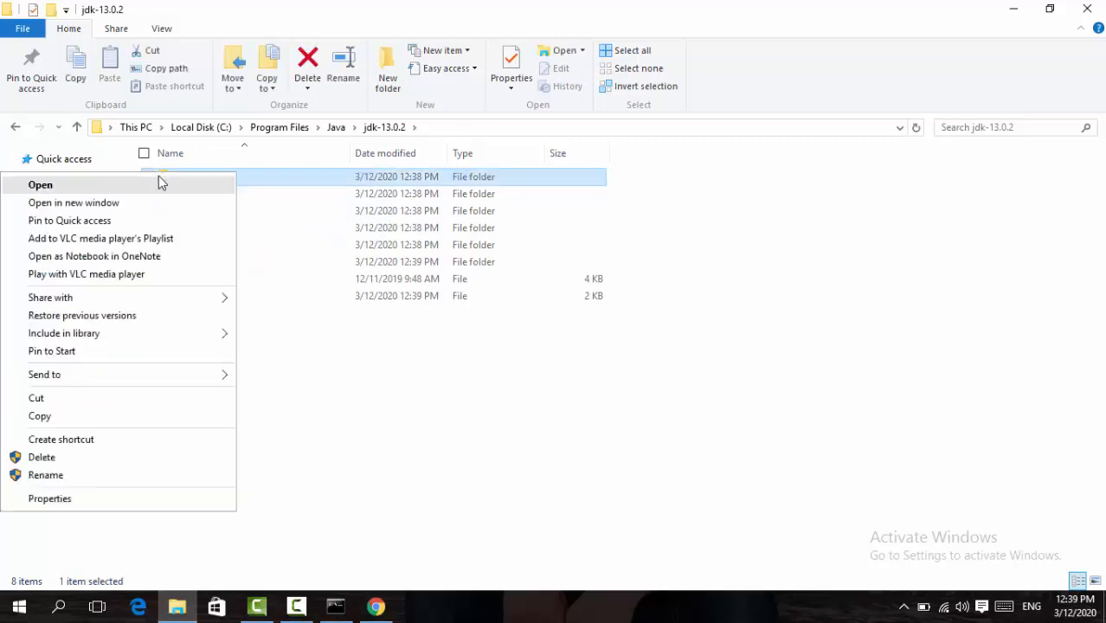
left_click(108, 187)
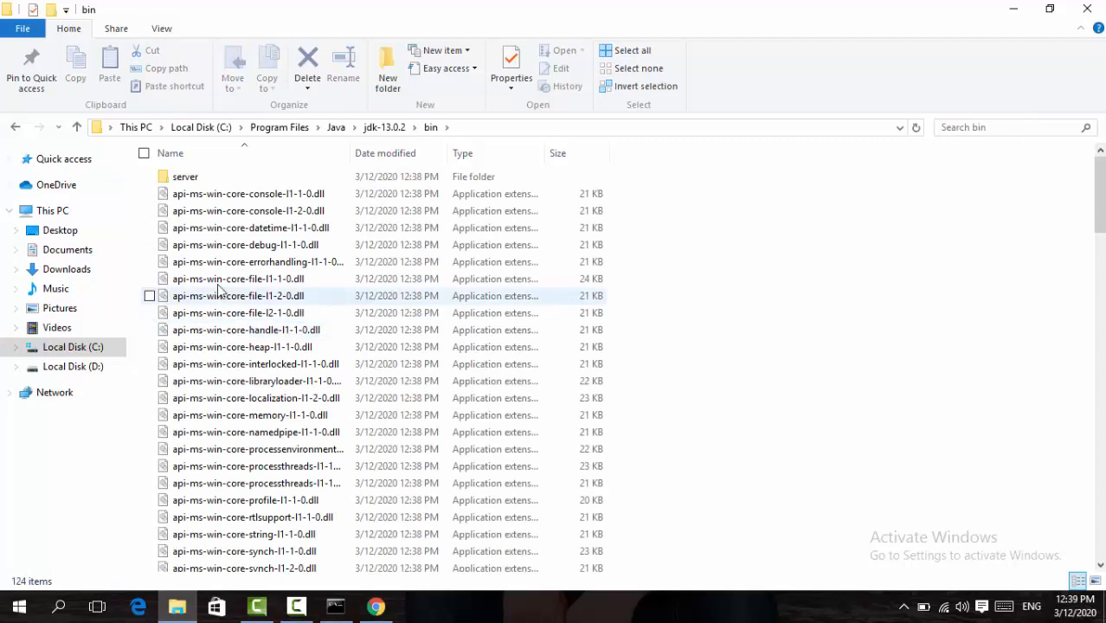
Step: Inspect the location path in the properties of the api-ms-win-core-errorhandling-l1-1-0.dll file, and close the properties dialog
left_click(228, 265)
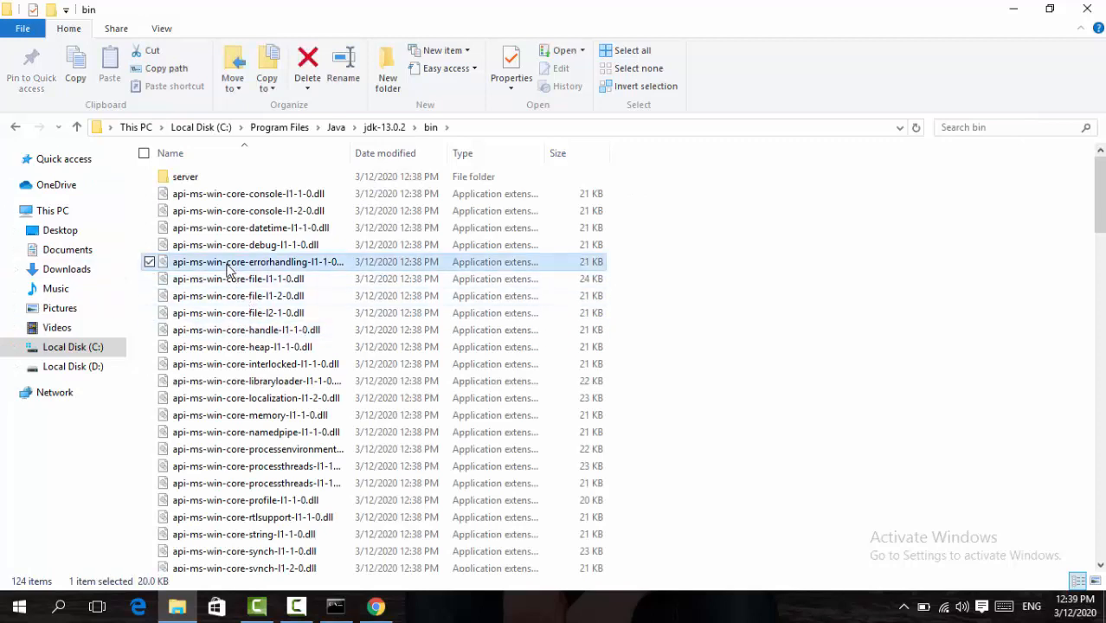
right_click(228, 269)
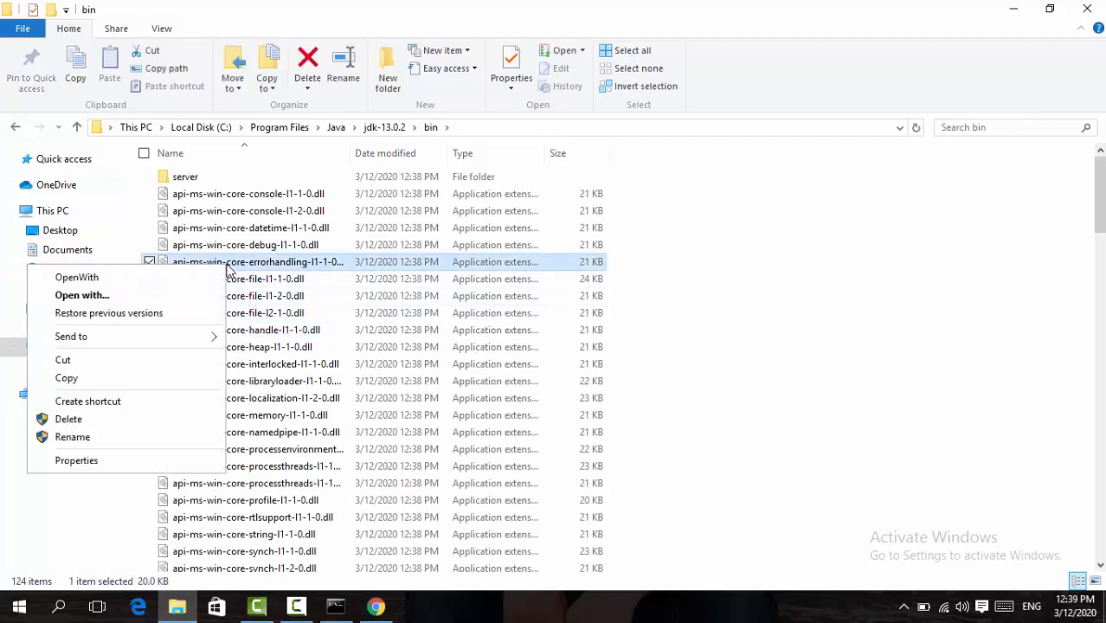
left_click(115, 463)
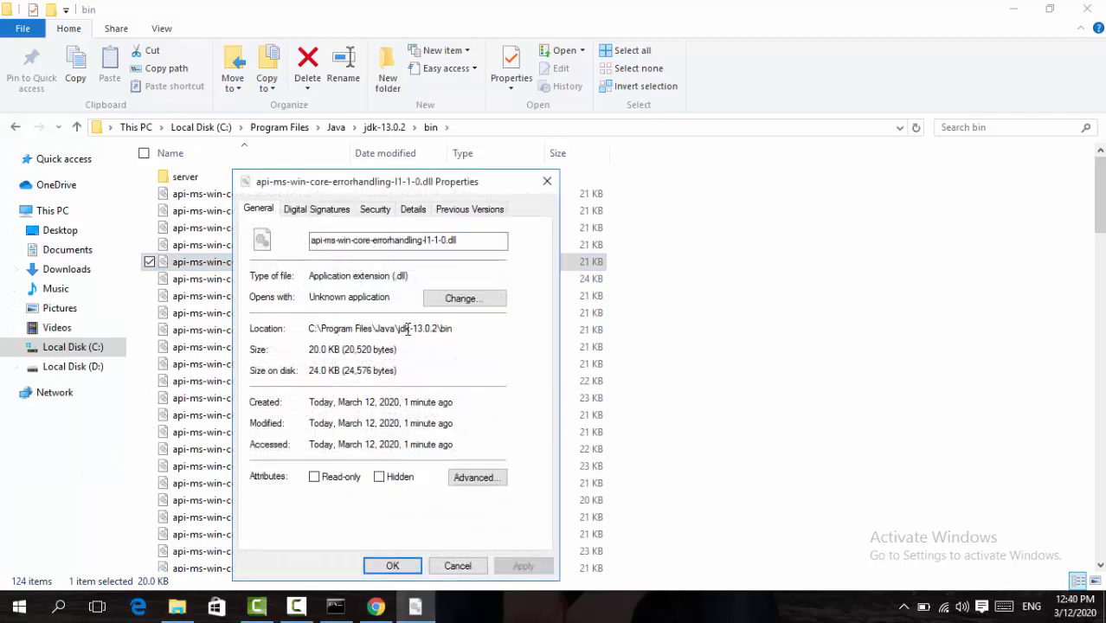
left_click_drag(456, 329, 307, 333)
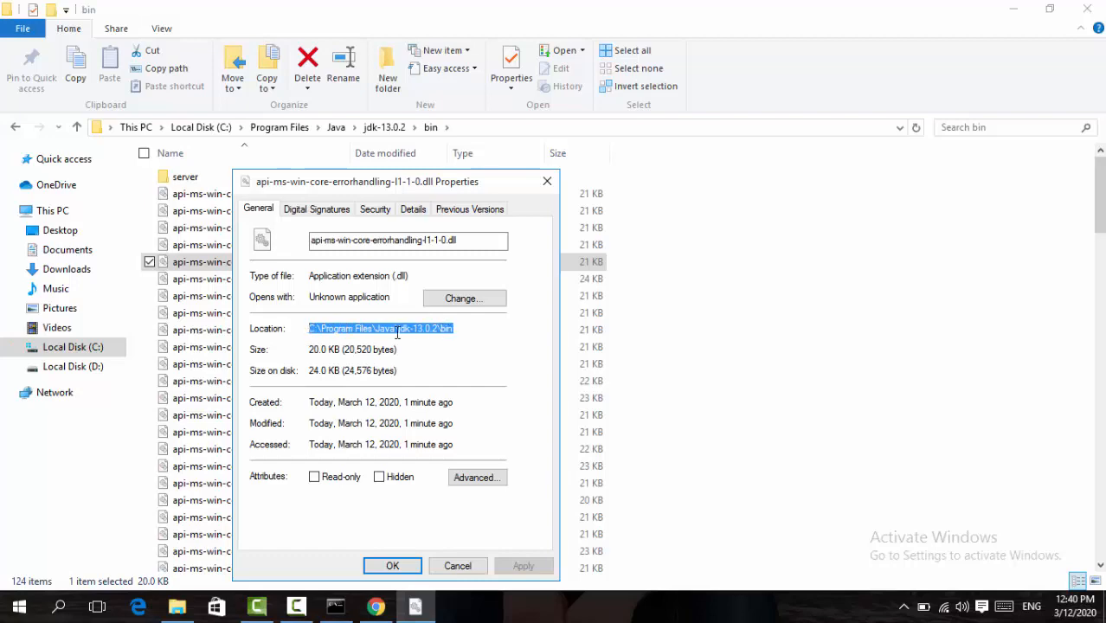
left_click(547, 182)
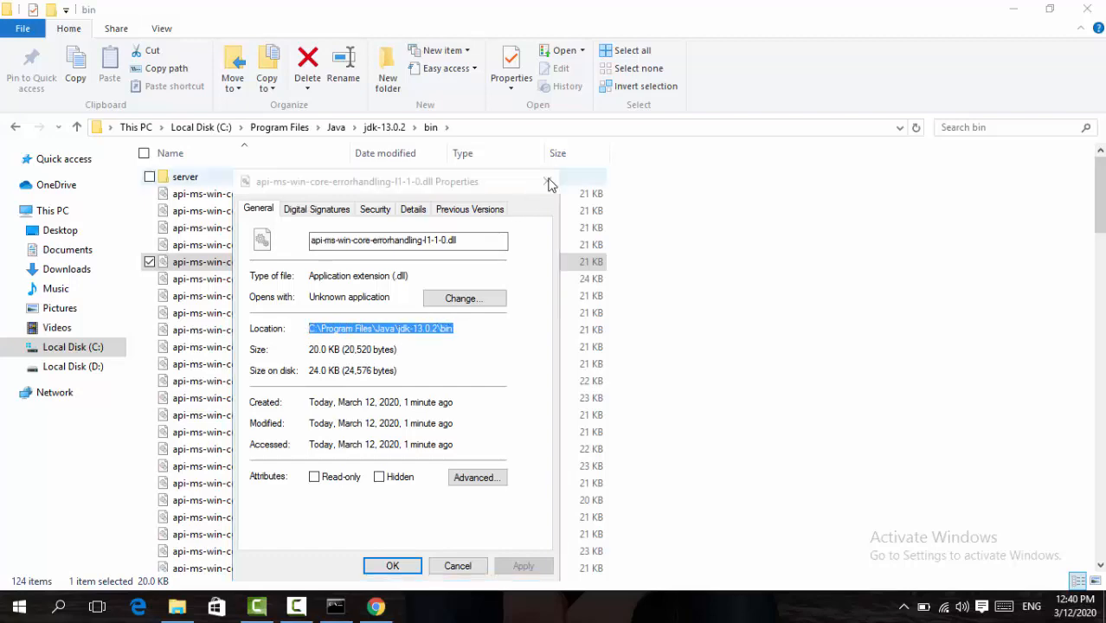
Step: Copy the full path of the open bin folder, C:\Program Files\Java\jdk-13.0.2\bin
left_click(490, 127)
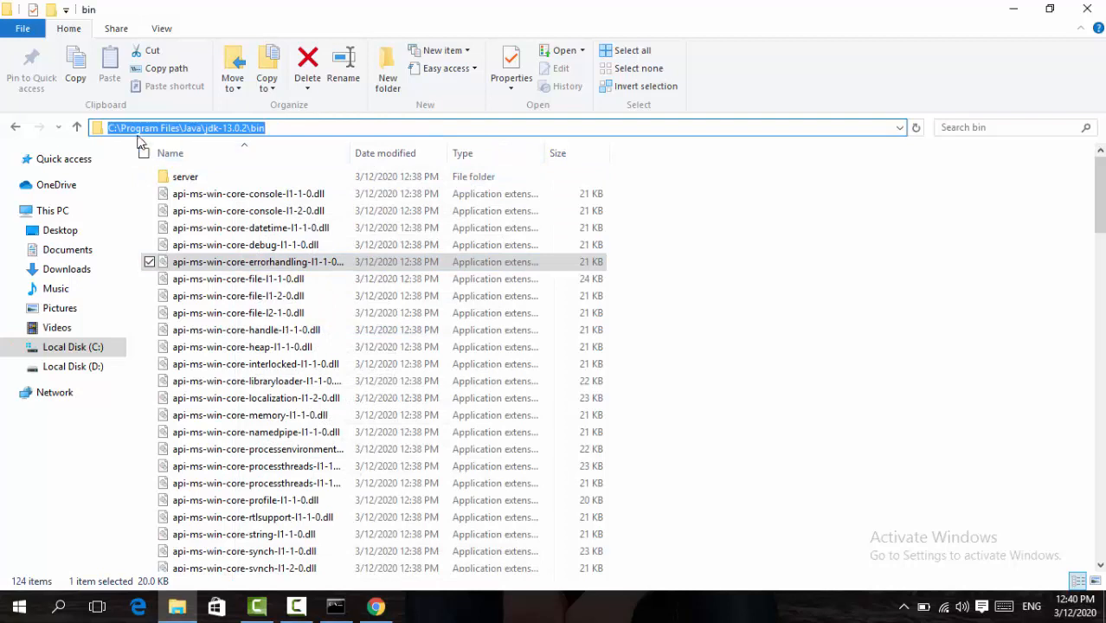
right_click(194, 128)
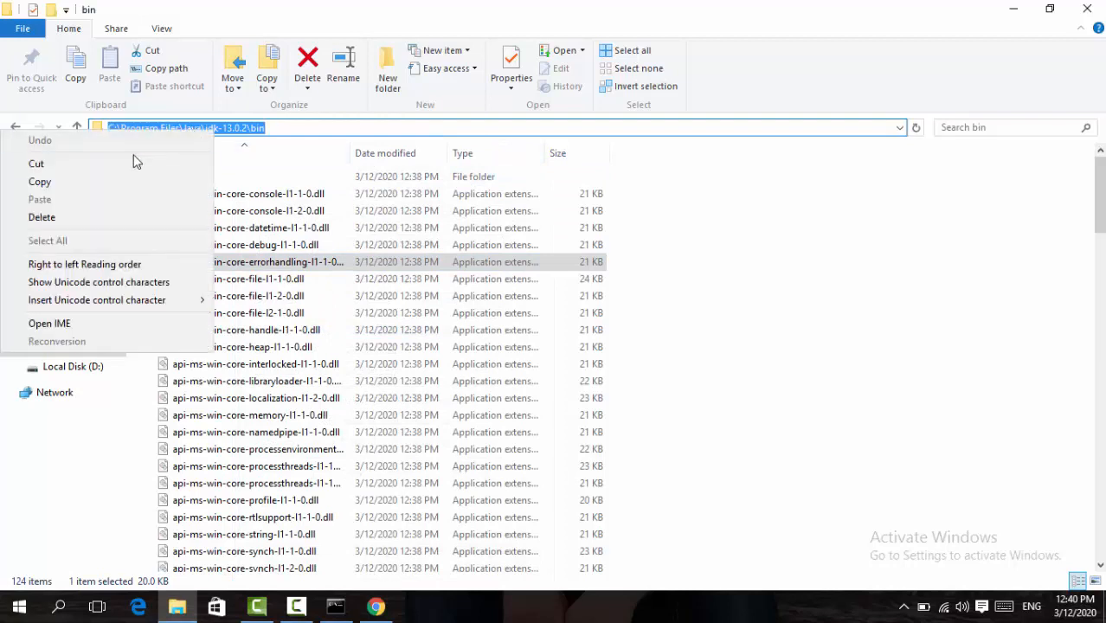
left_click(81, 182)
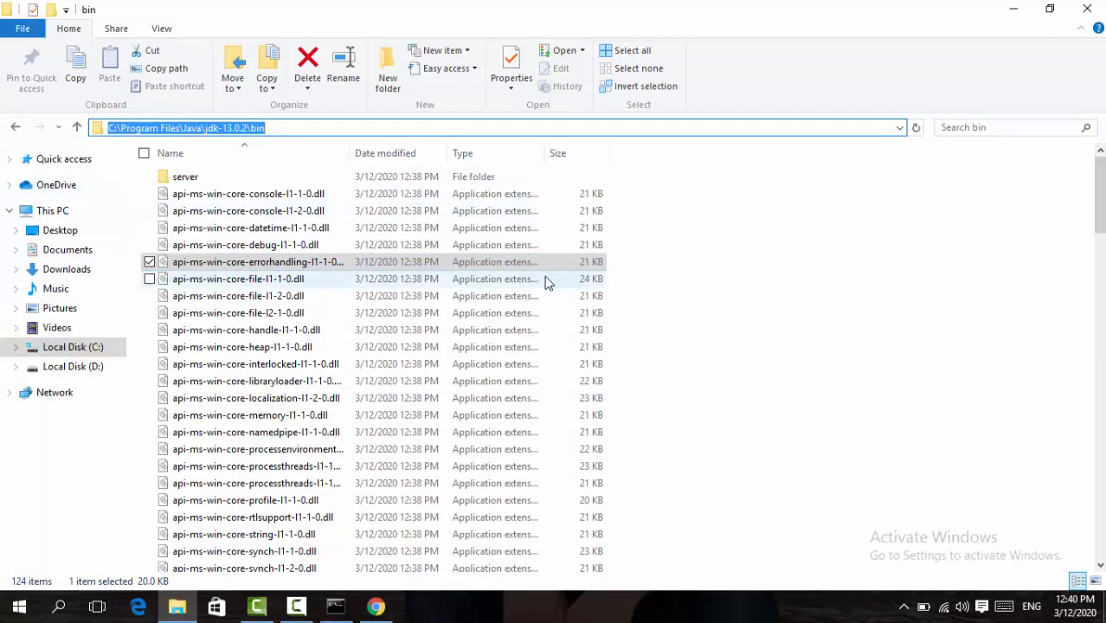
Step: Open the Environment Variables dialog from the advanced system settings of This PC
right_click(53, 217)
left_click(62, 424)
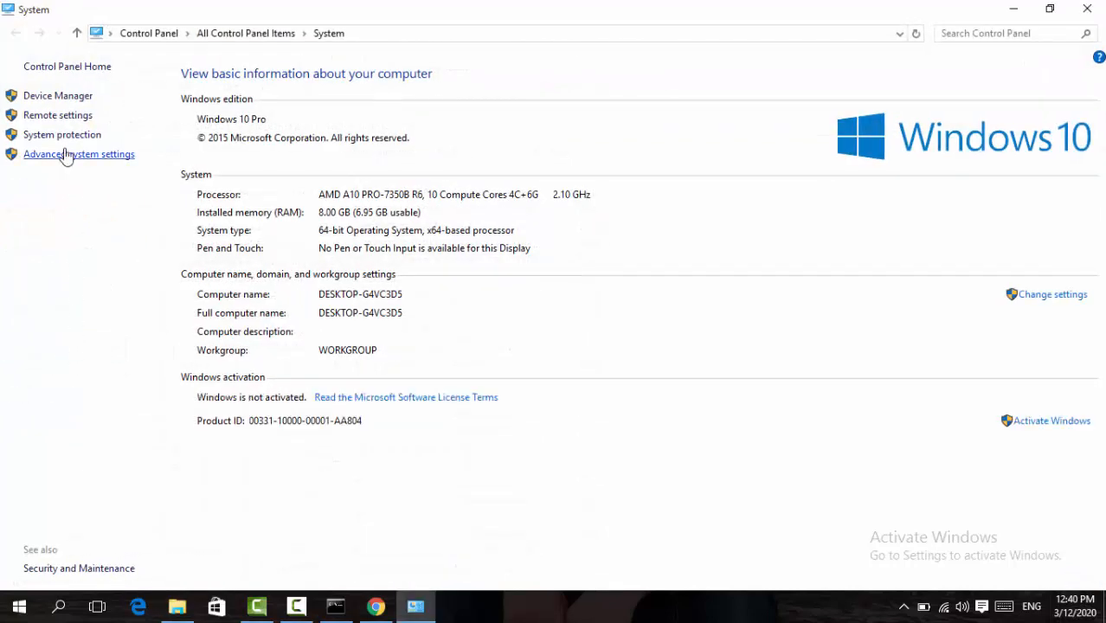
left_click(64, 158)
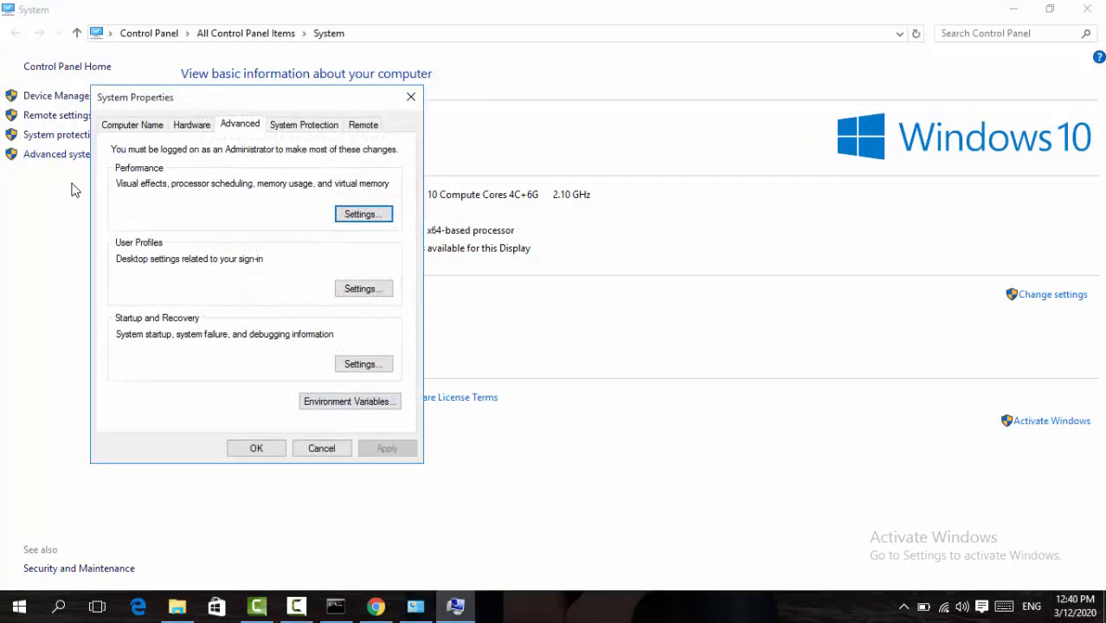
left_click(335, 408)
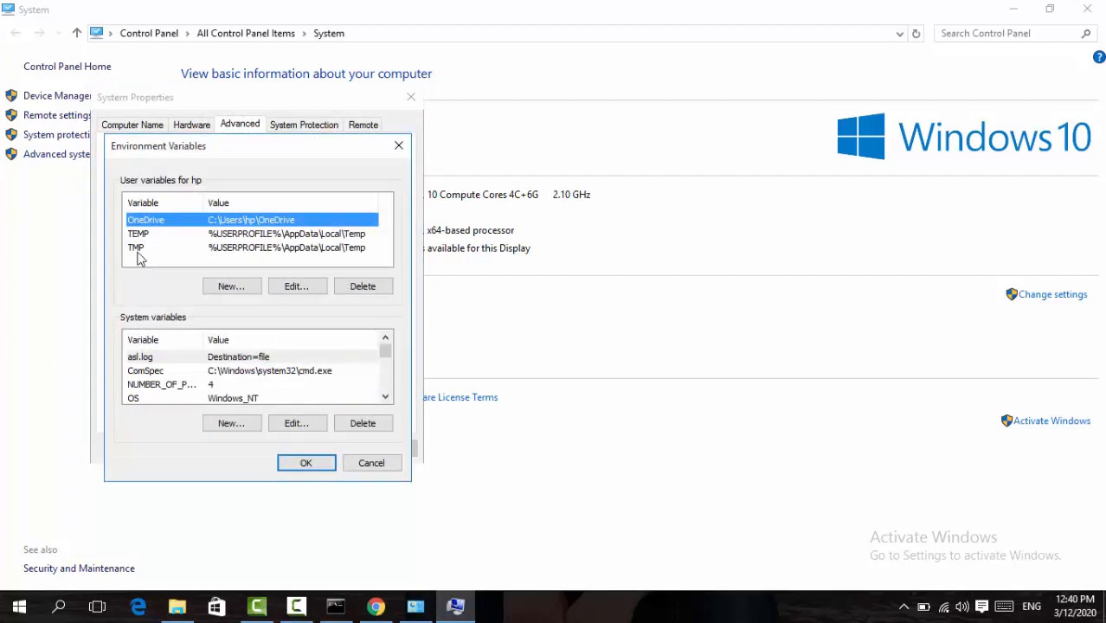
Step: Create a user variable named path with the value C:\Program Files\Java\jdk-13.0.2\bin and confirm the system dialogs
left_click(223, 288)
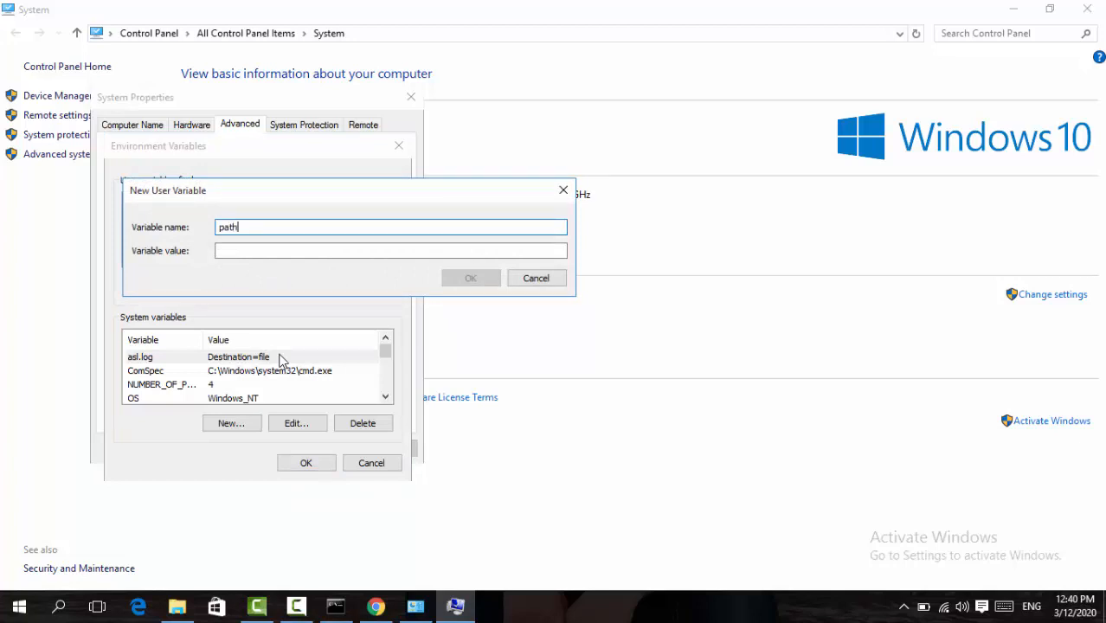
right_click(280, 254)
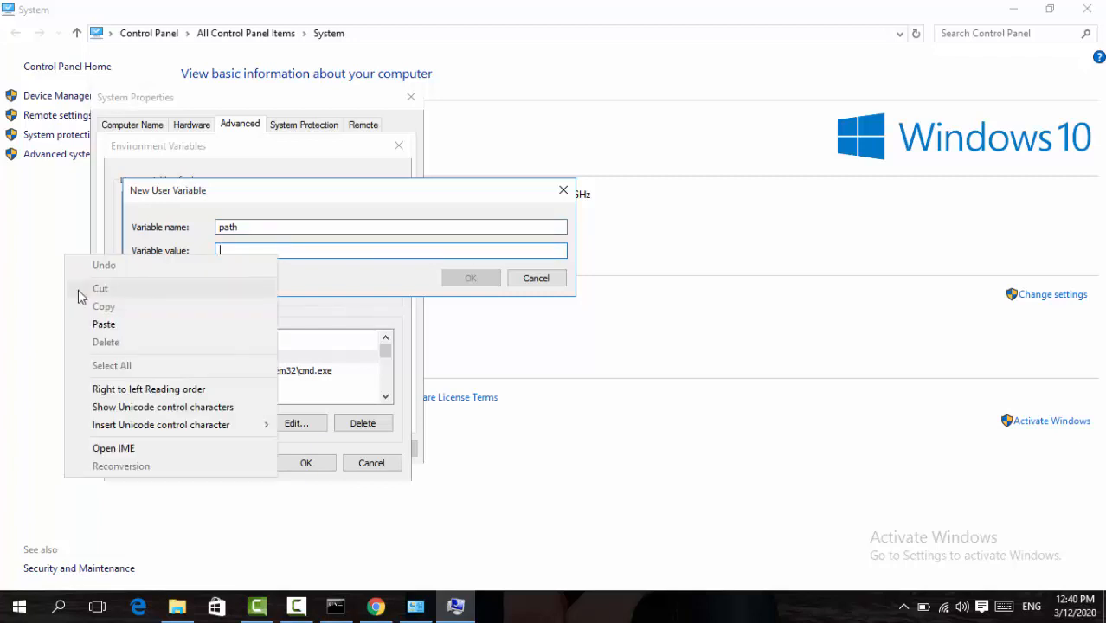
left_click(109, 322)
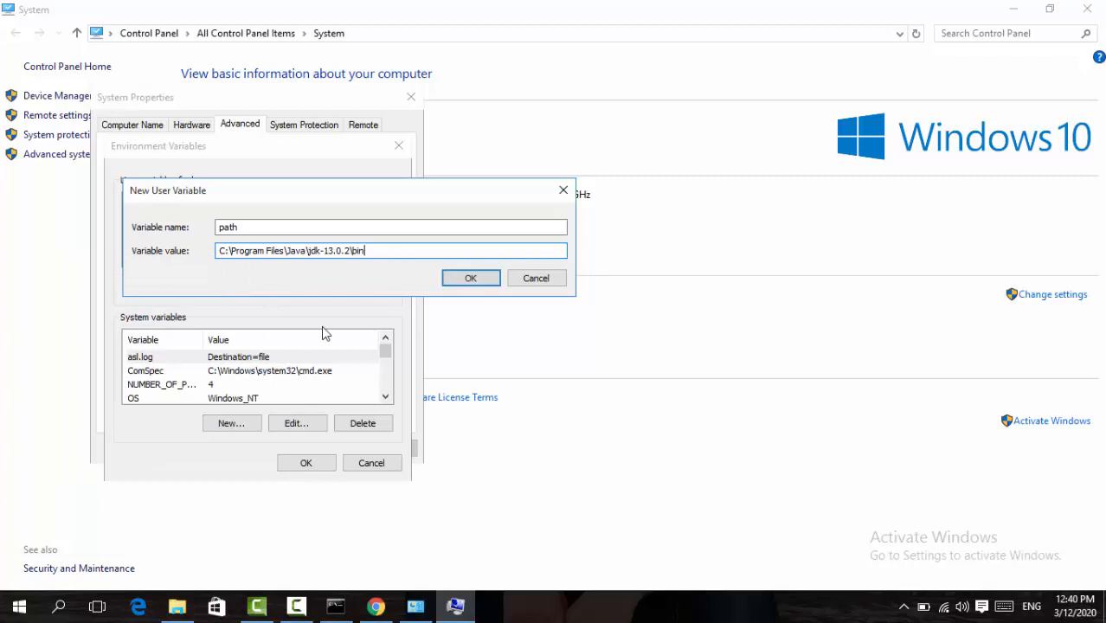
left_click(485, 280)
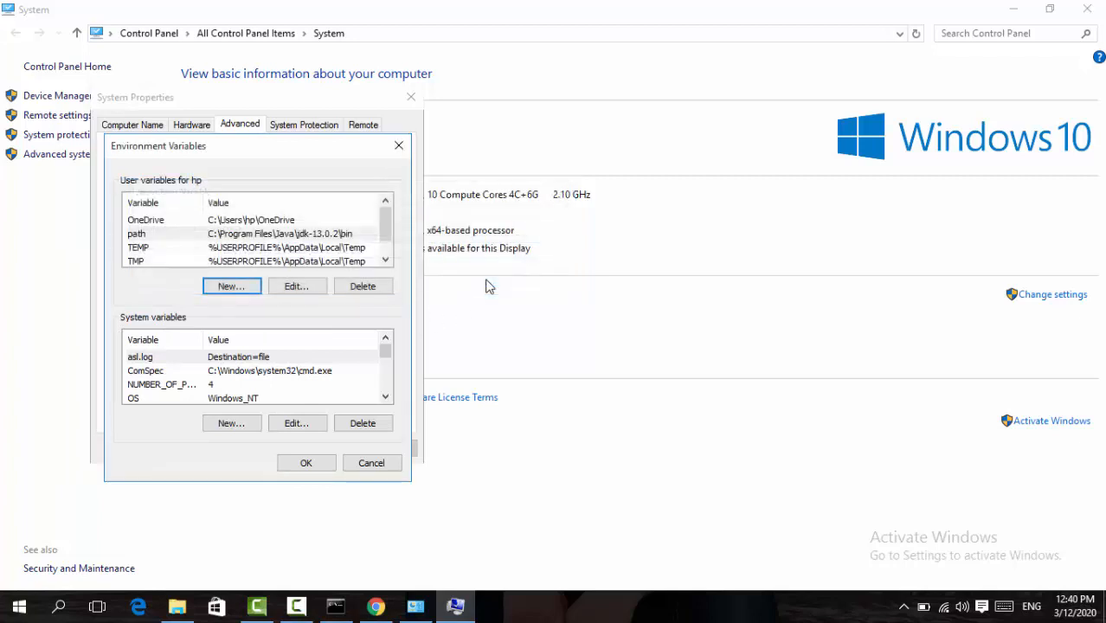
left_click(304, 465)
left_click(234, 450)
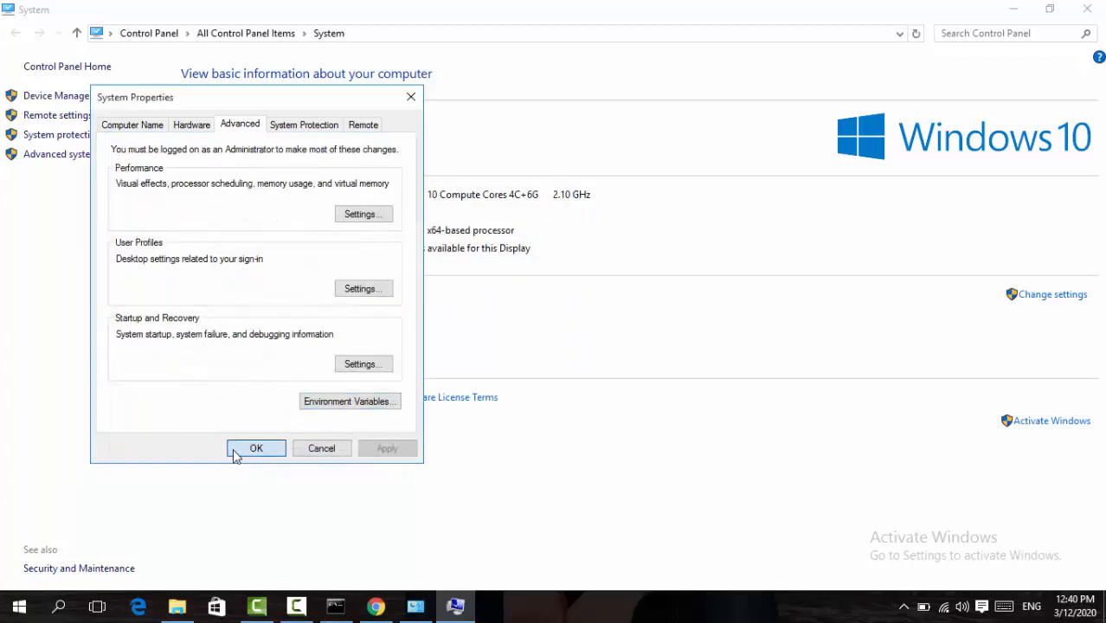
Step: Close the System and File Explorer windows and run the javac command in the already open Command Prompt
left_click(1090, 10)
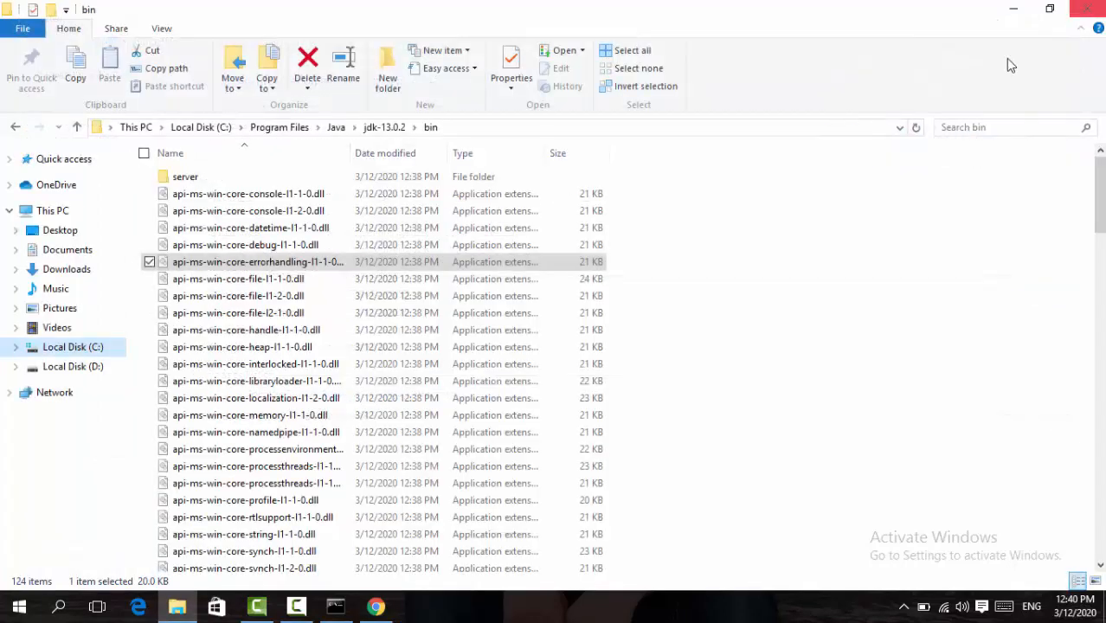
left_click(1086, 8)
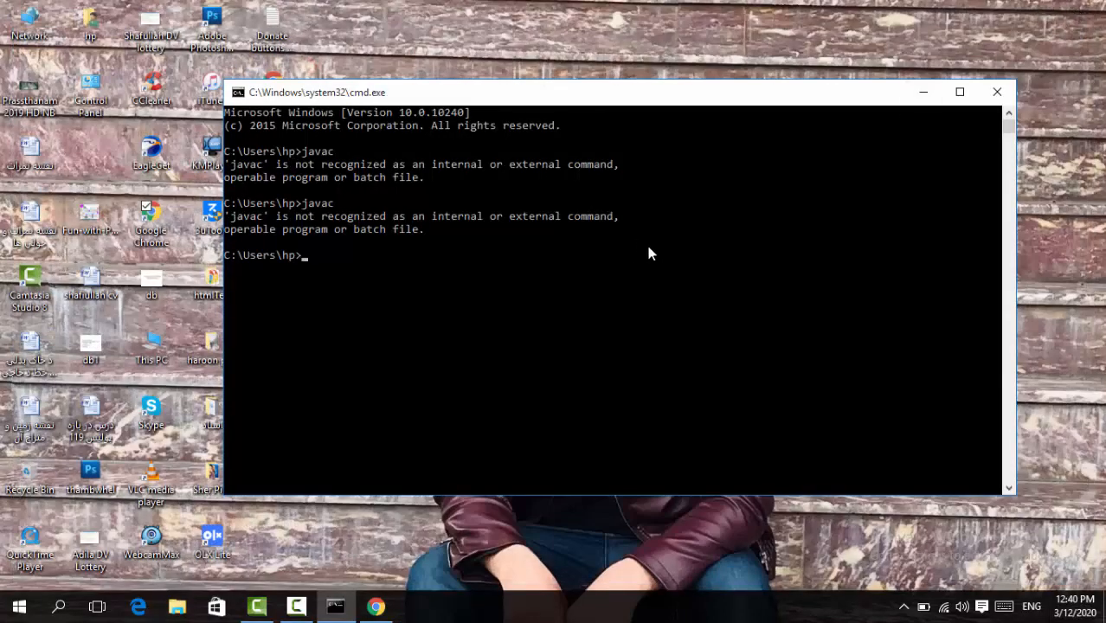
type("javac")
key("Return")
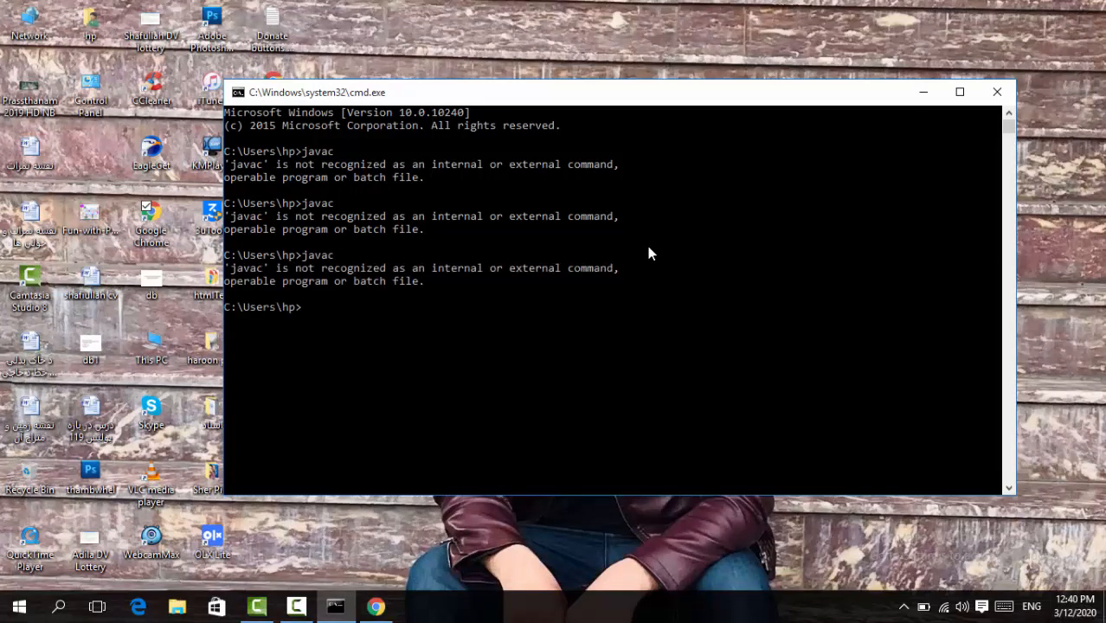
Step: Close the Command Prompt, start a new one through the Run dialog, and run the javac command in it
left_click(997, 91)
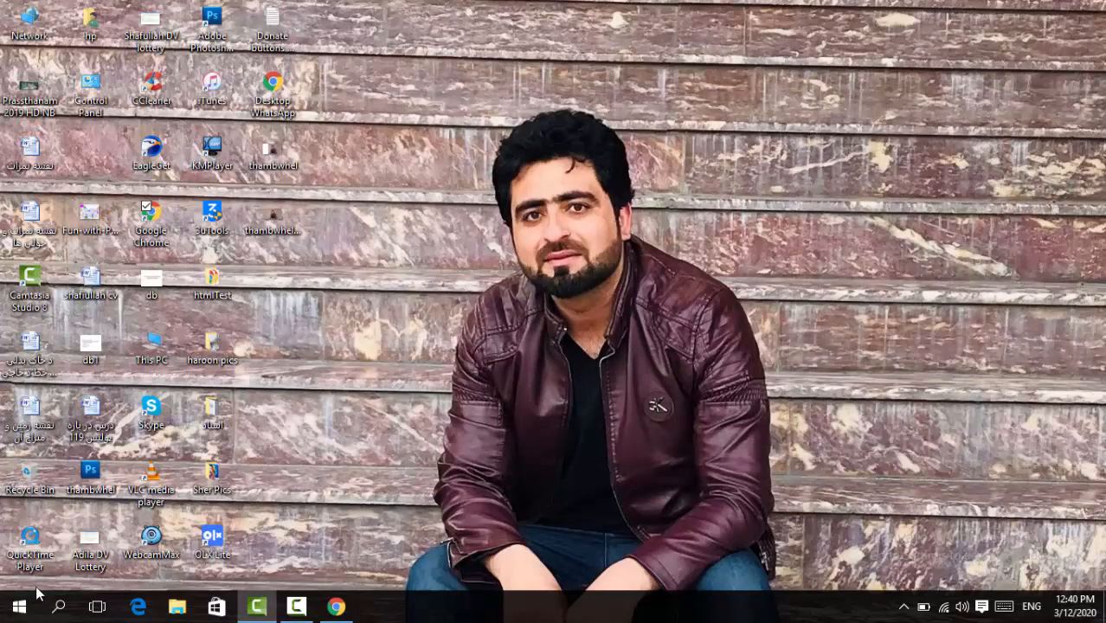
key("super+r")
key("Return")
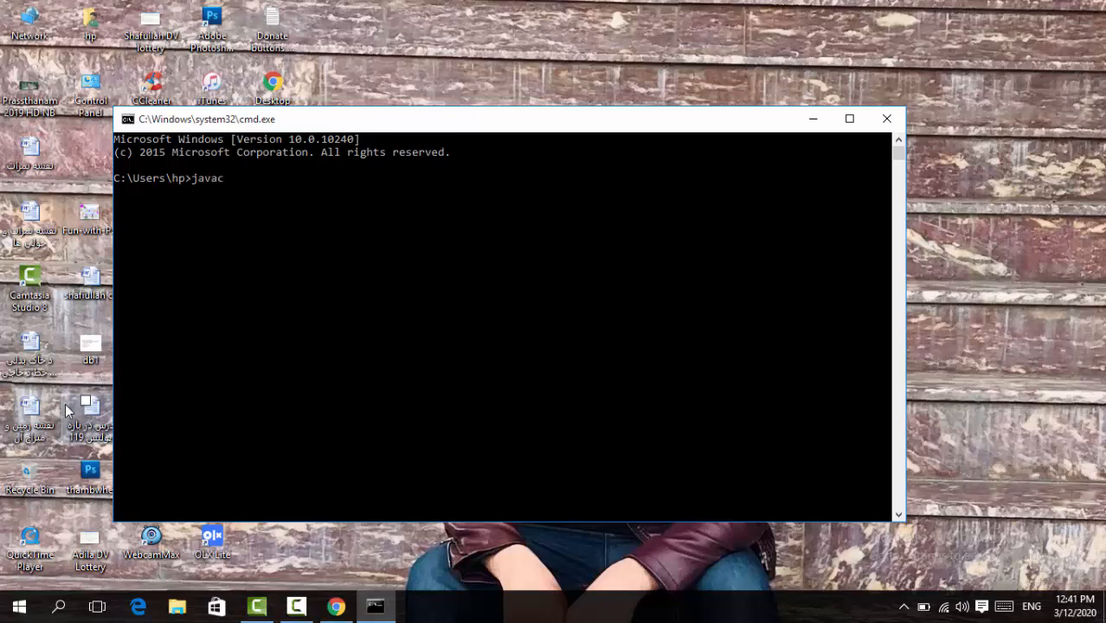
type("javac")
key("Return")
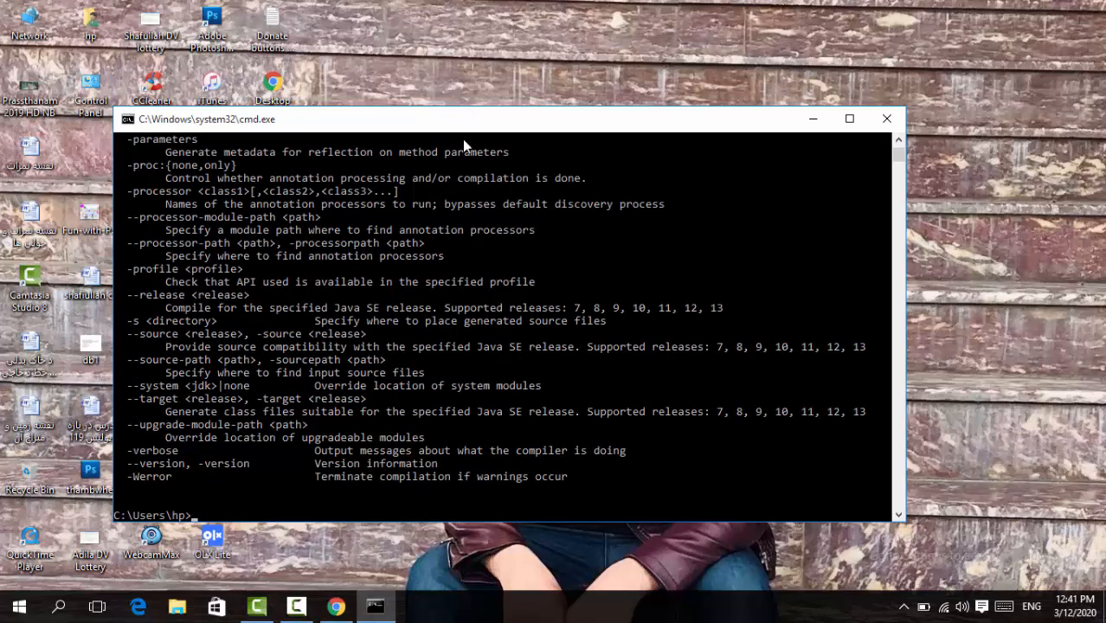
left_click_drag(451, 124, 559, 104)
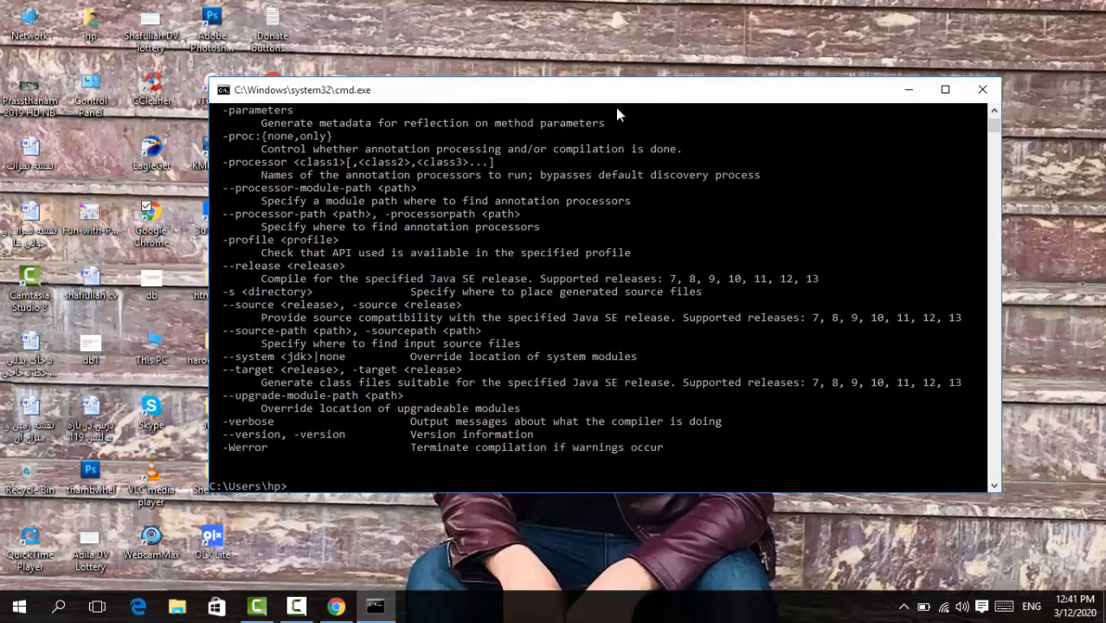
left_click_drag(638, 100, 591, 100)
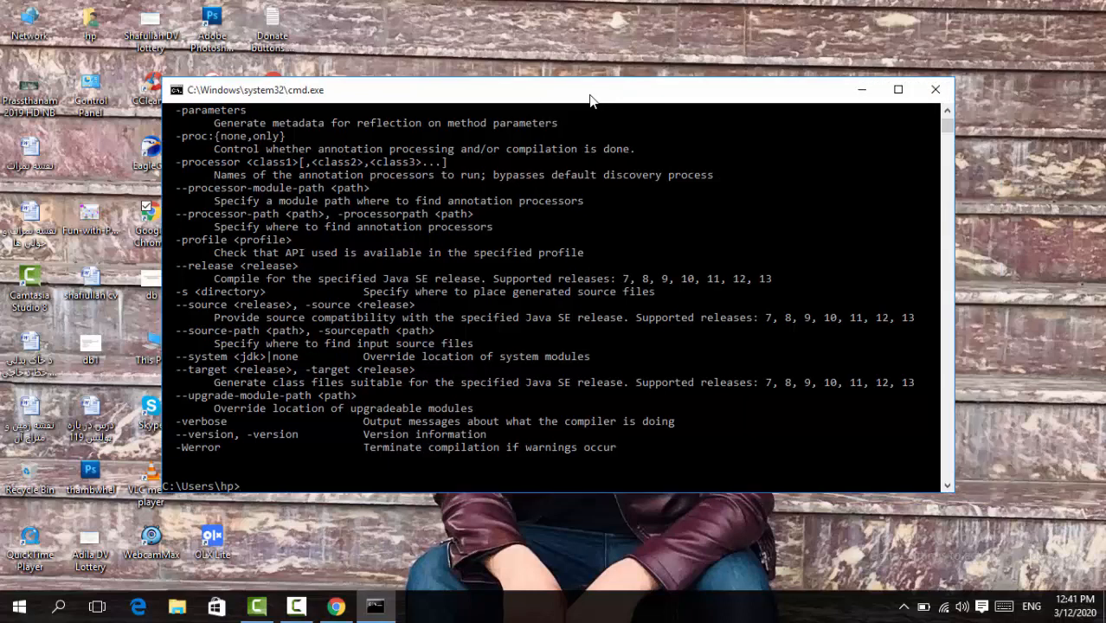
left_click_drag(708, 93, 731, 103)
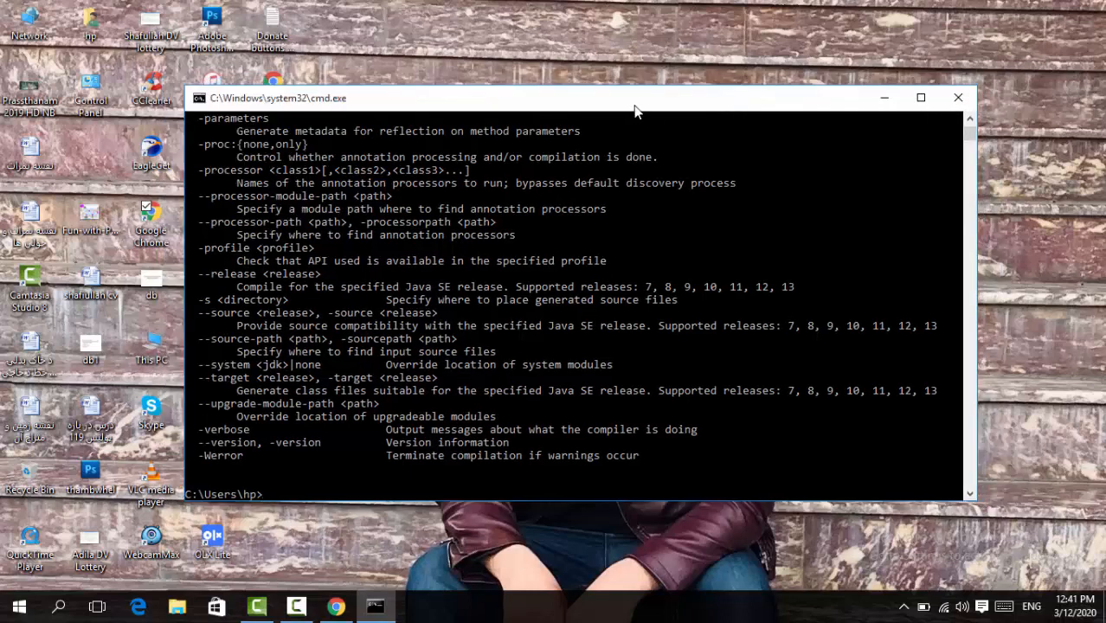
left_click_drag(622, 108, 607, 90)
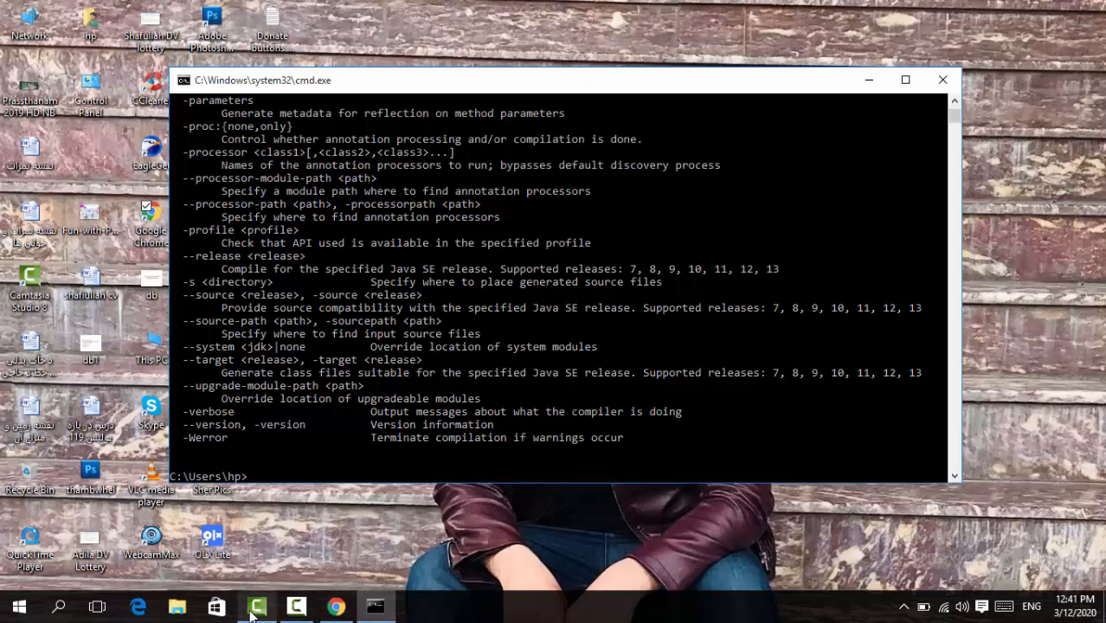
left_click(292, 611)
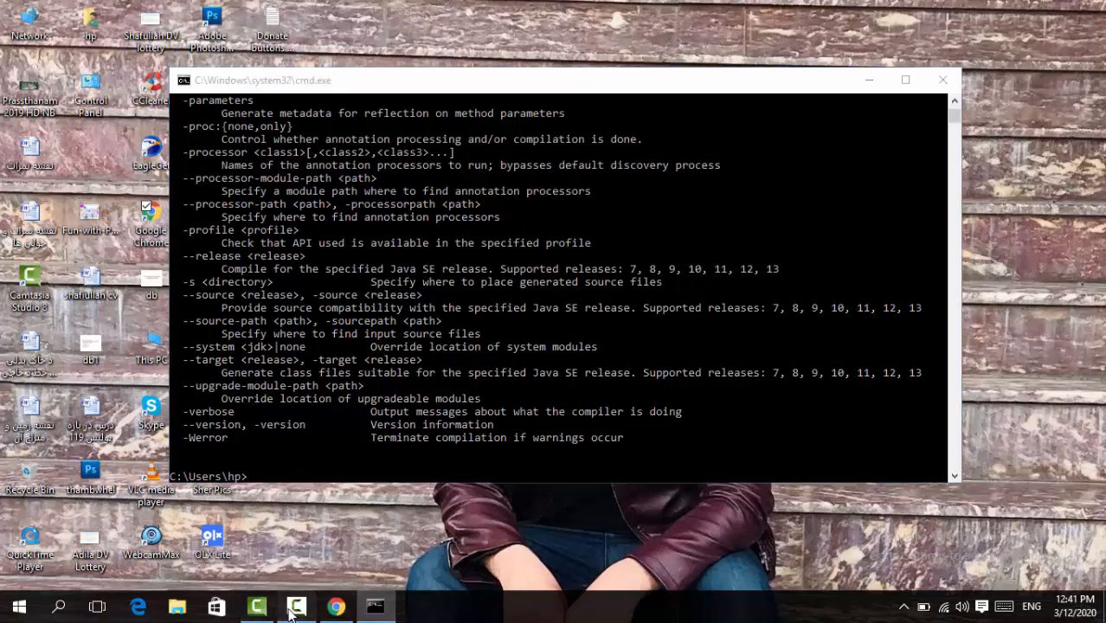